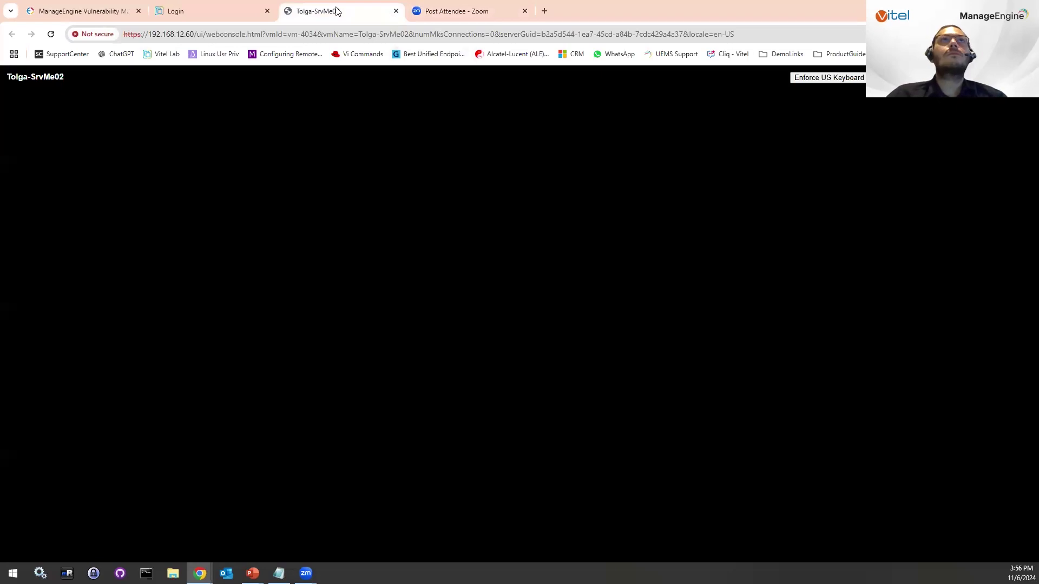
- Close the server console tab and try to log in to VMware vSphere by entering the username and account password
click(238, 10)
click(396, 11)
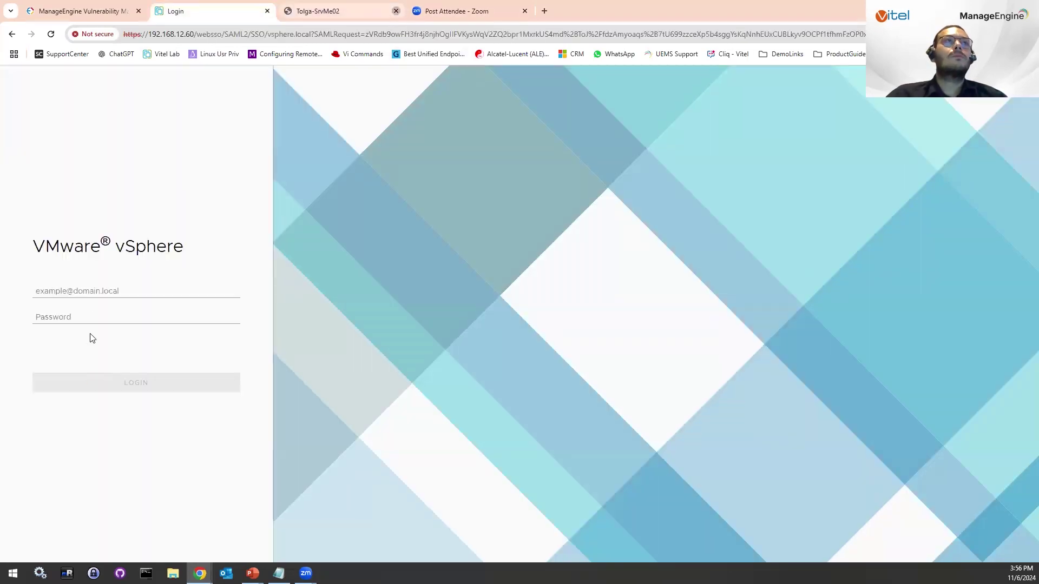
click(92, 286)
text(tolga)
key(Tab)
text(••)
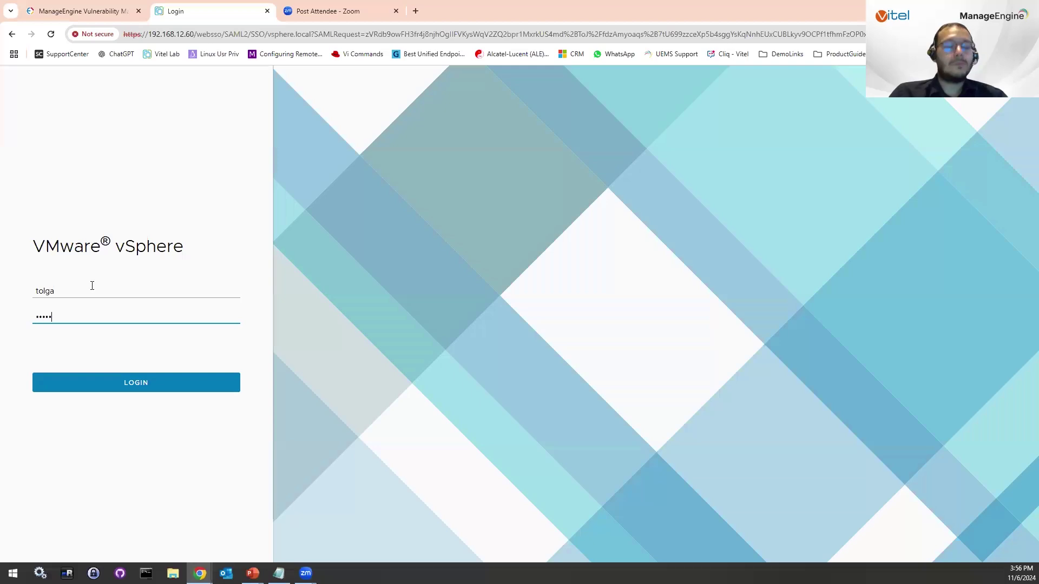
click(155, 388)
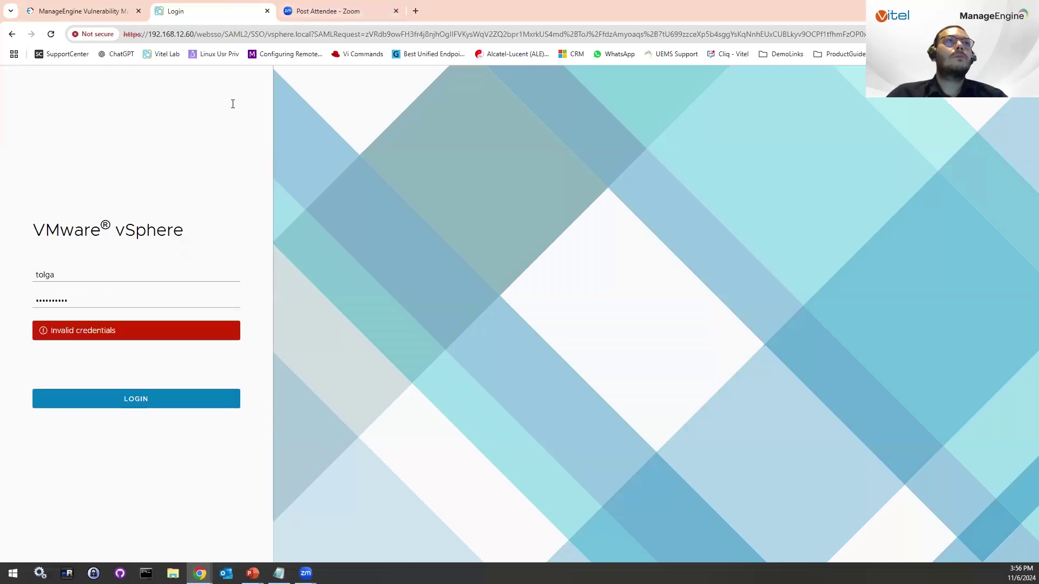
key(ctrl+w)
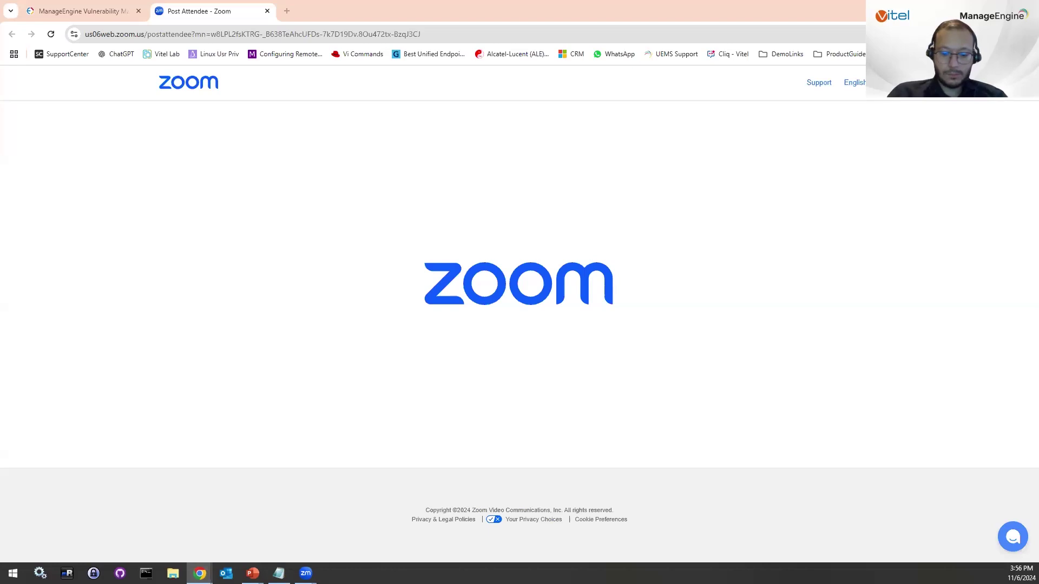
- Select the full web address of the Vulnerability Manager Plus demo site and switch to the Zoom window
click(89, 10)
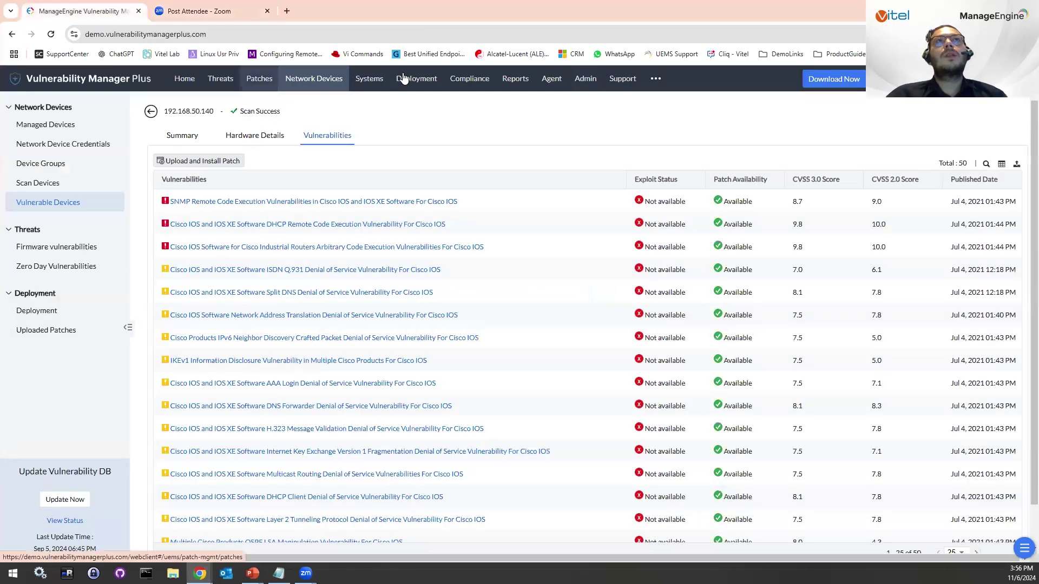
click(244, 38)
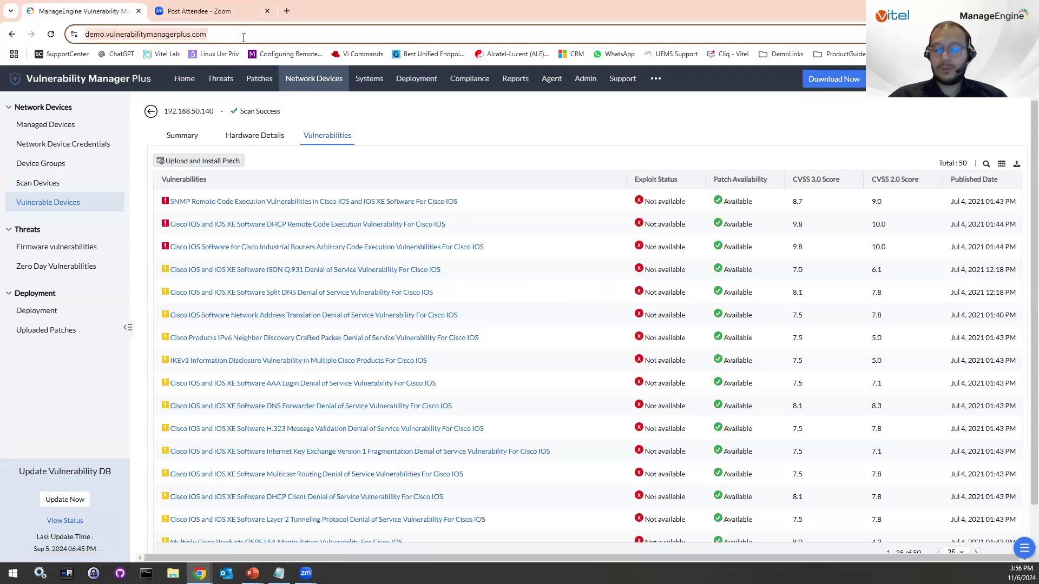
click(281, 36)
drag(299, 34, 85, 40)
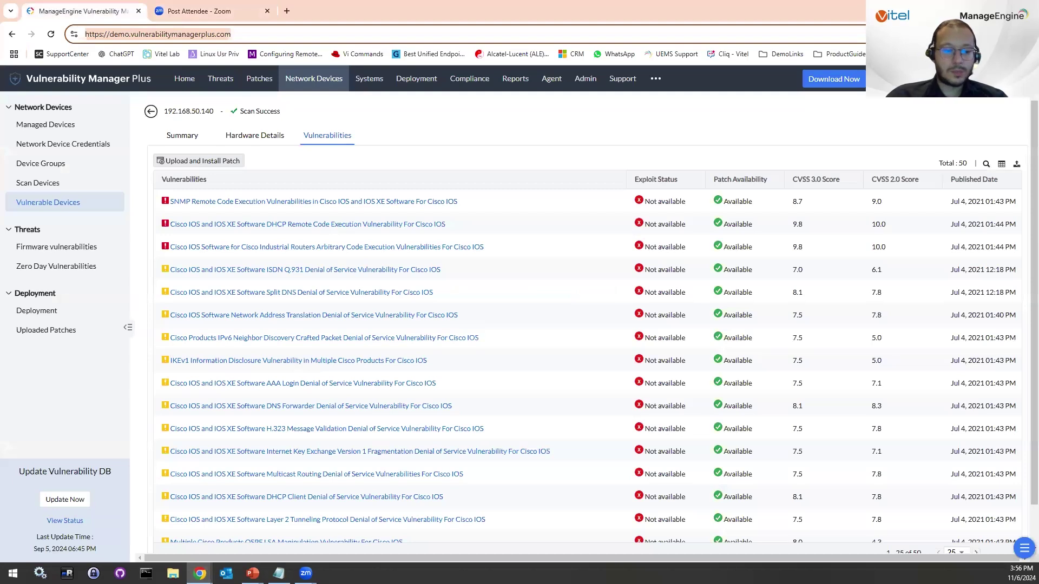
key(alt+Tab)
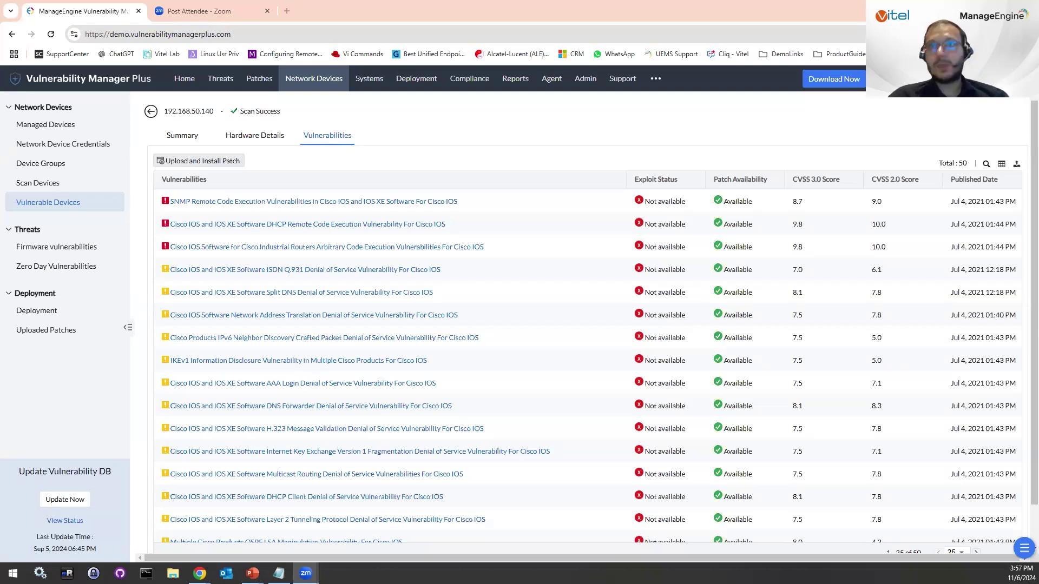
- Reload the Vulnerability Manager Plus demo site in the browser and enter it with the administrator login for complete access
click(303, 11)
key(F5)
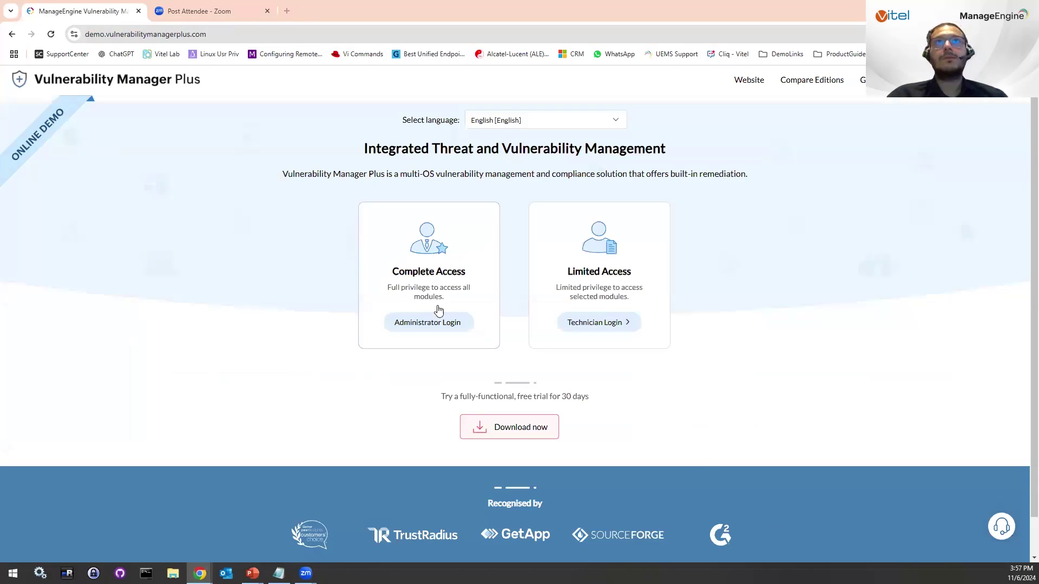
click(436, 326)
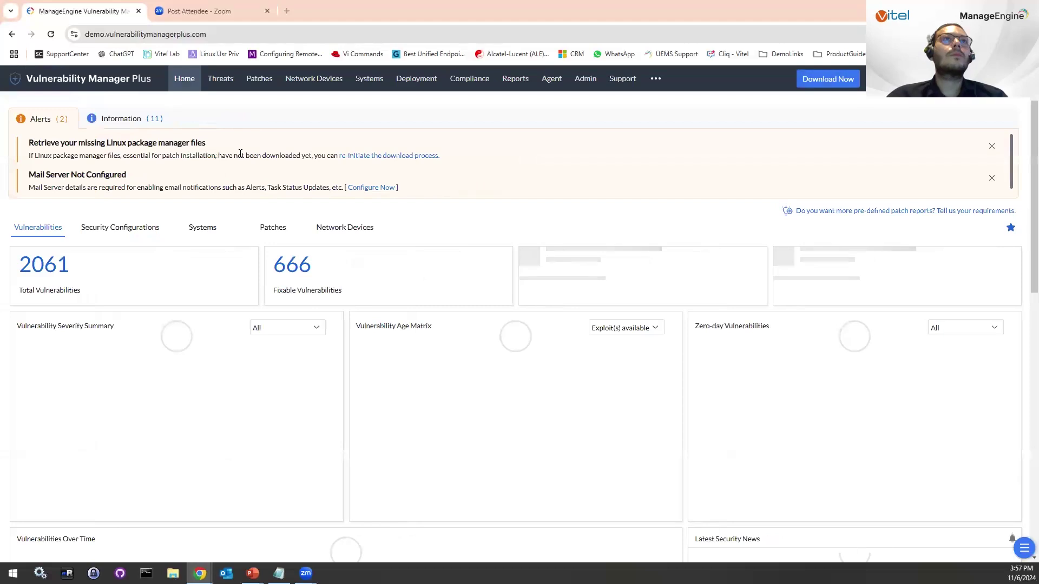
- Among the vulnerable network devices, open the vulnerabilities of the Local Office device 192.168.50.140
click(318, 82)
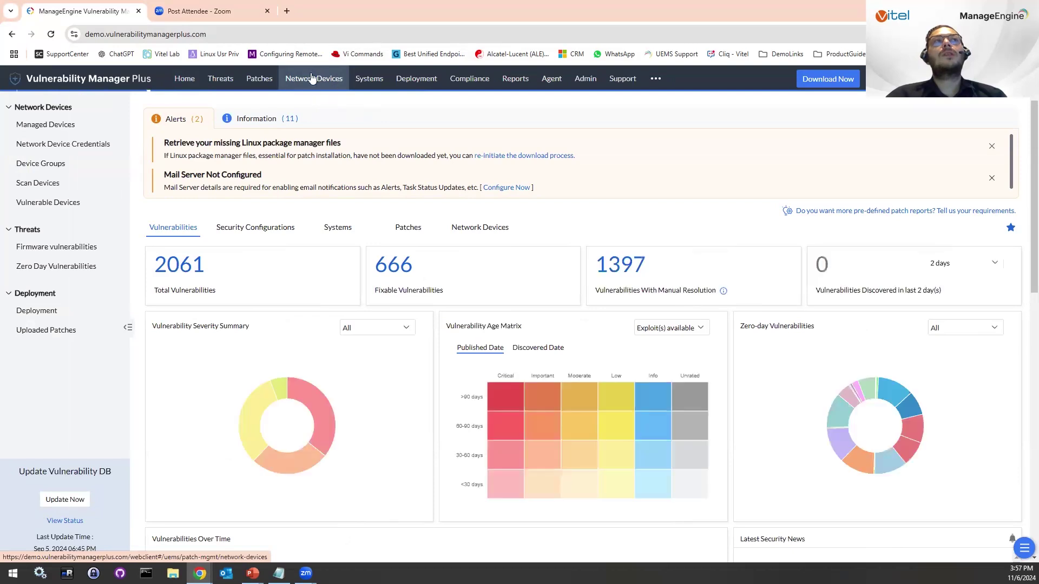
click(328, 88)
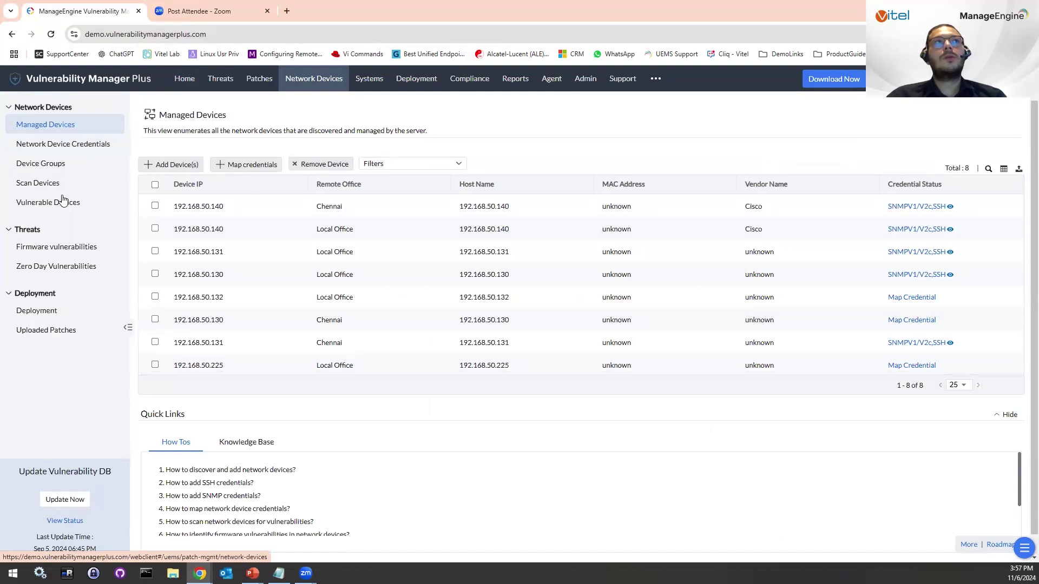
click(80, 207)
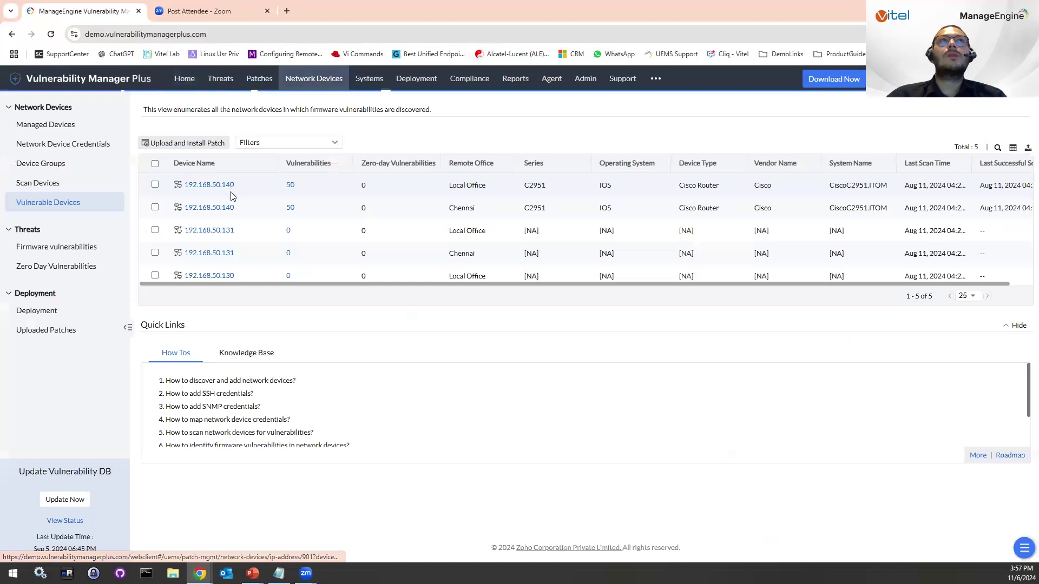
click(225, 185)
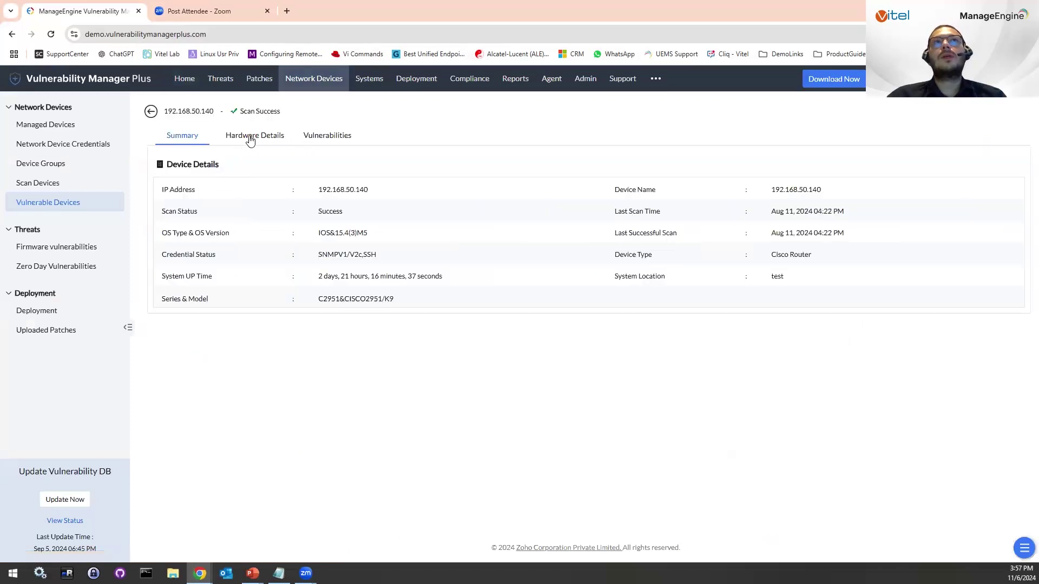
click(321, 137)
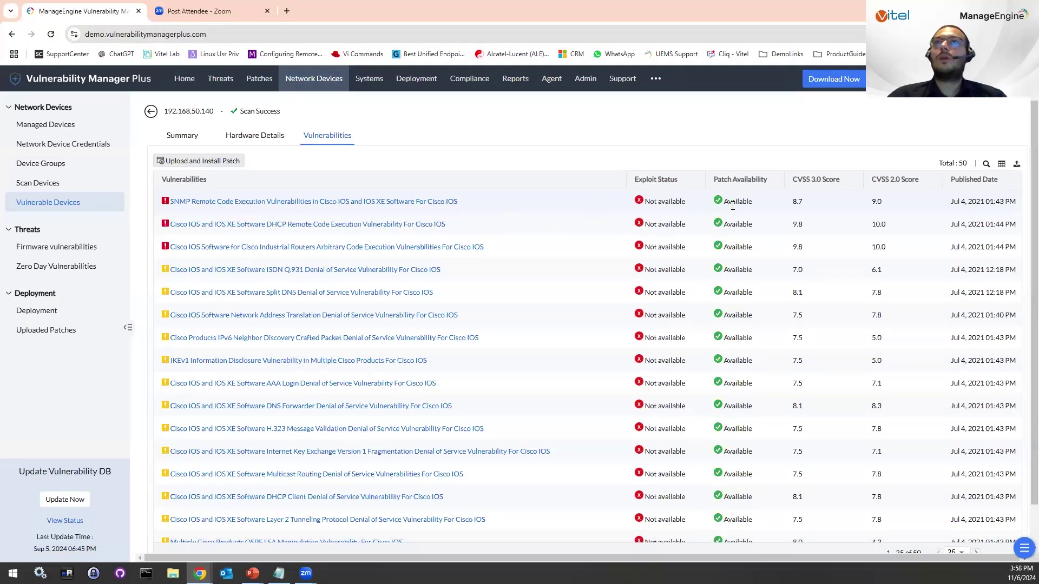
- Review the summary of the Cisco IOS SNMP Remote Code Execution vulnerability, including its affected software and the offered patch
click(259, 206)
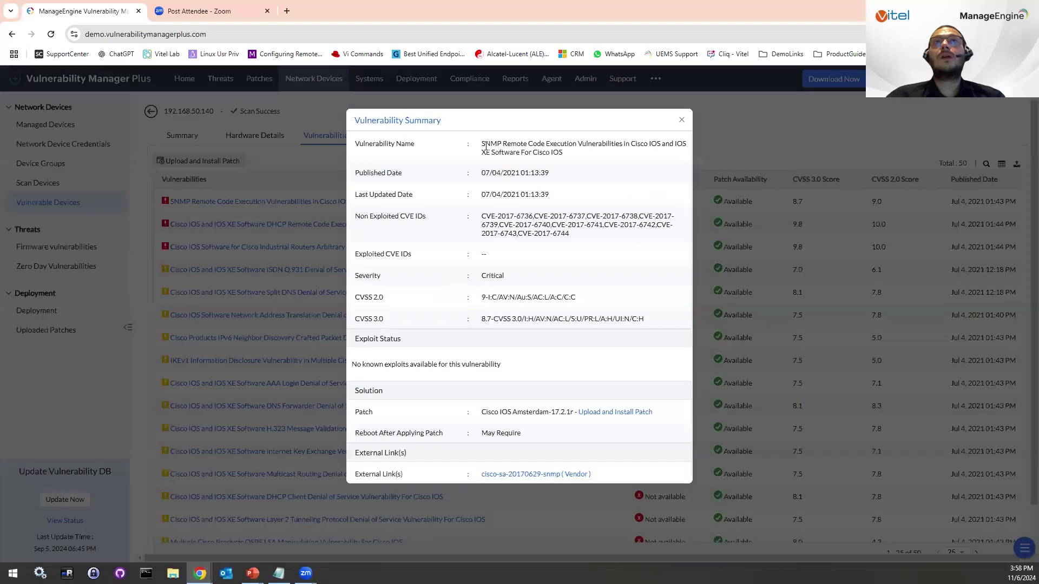
drag(545, 145, 690, 144)
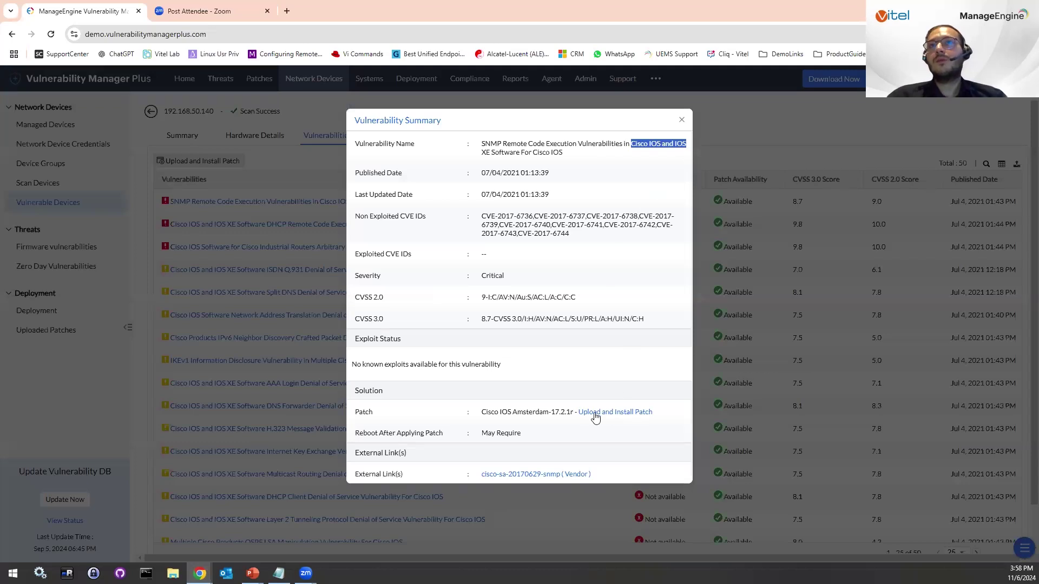
drag(480, 413, 571, 408)
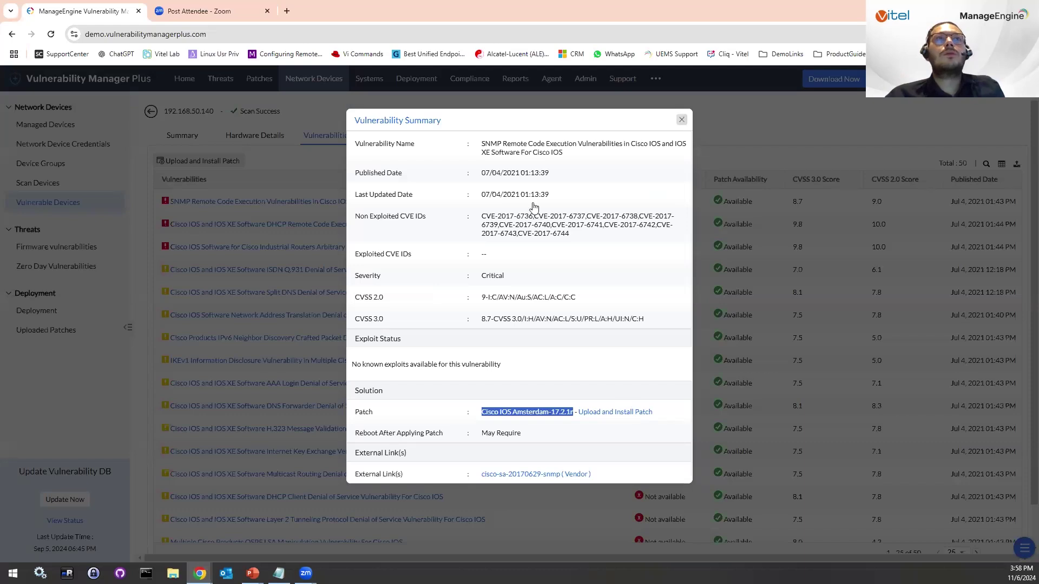
click(681, 120)
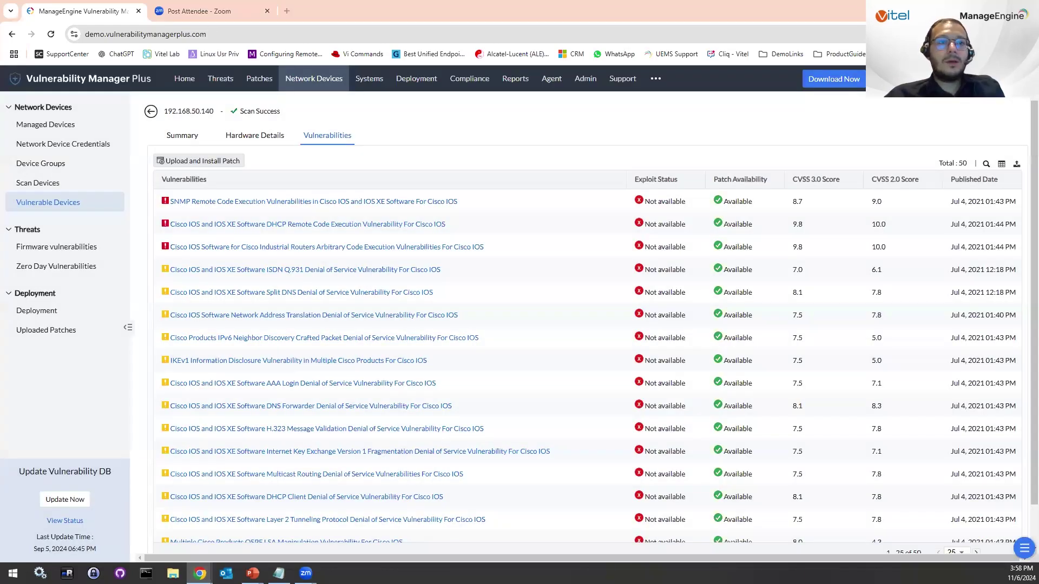
- Switch to the SrvMe02 remote console, maximize its window and open the software vulnerabilities list in the local Vulnerability Manager Plus
key(alt+Tab)
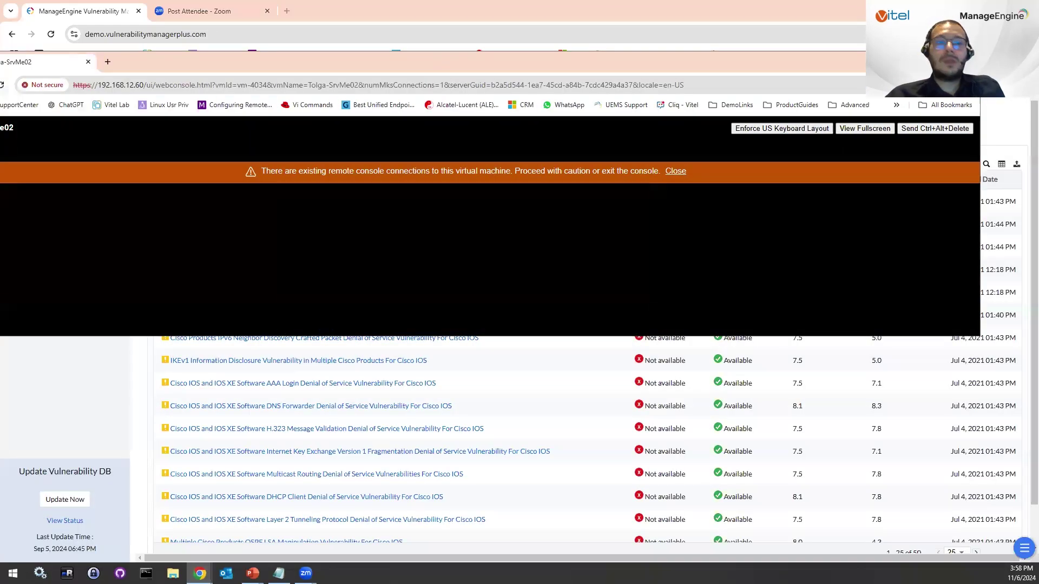
key(super+Up)
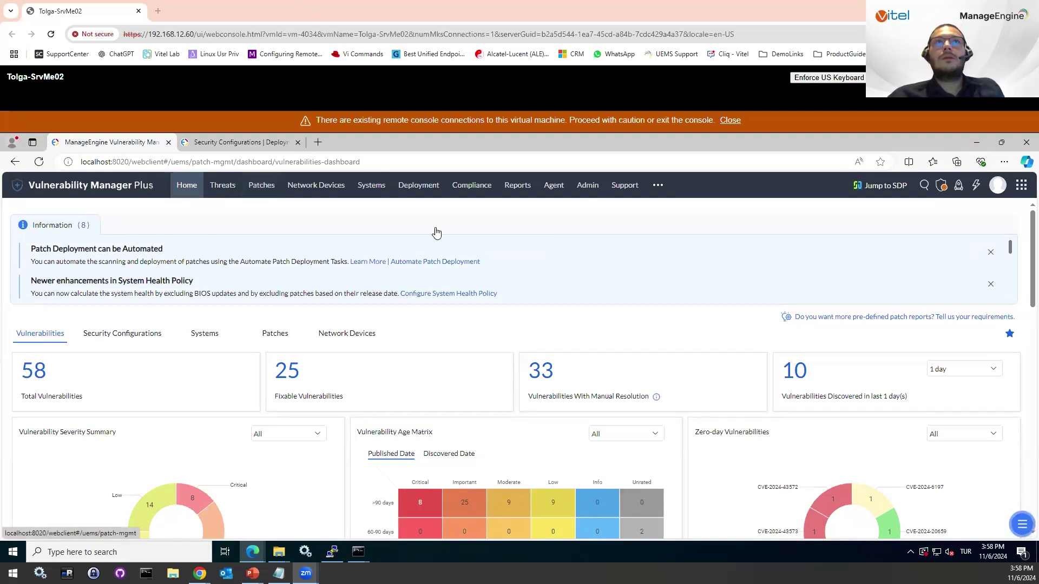
scroll(39, 252, down, 2)
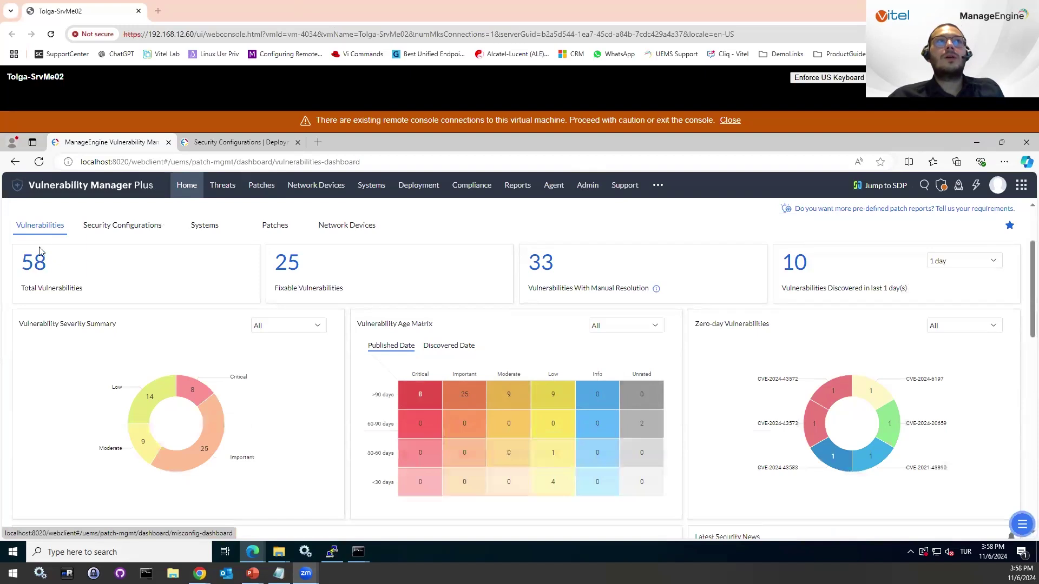
click(241, 191)
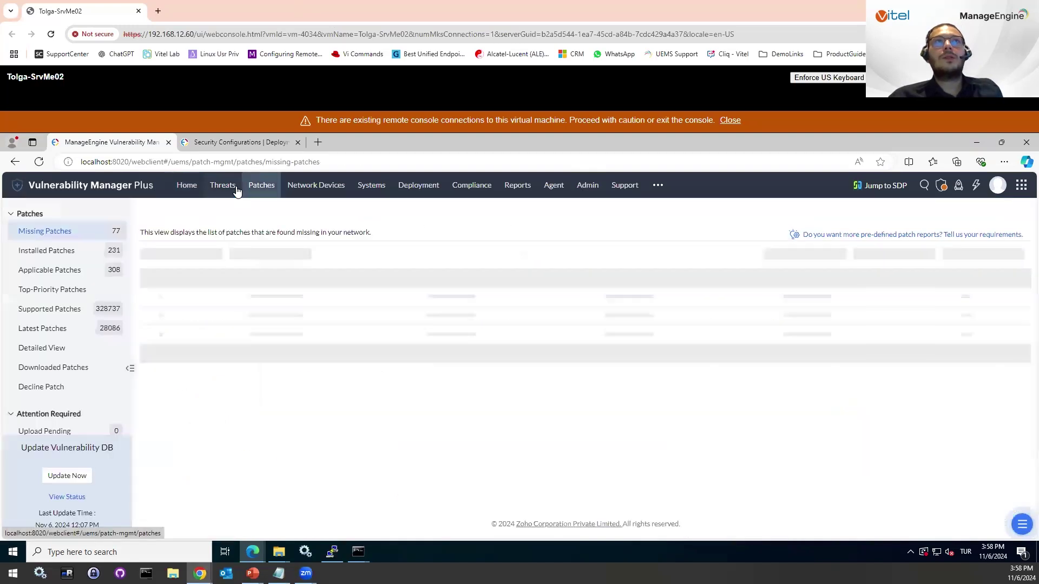
click(229, 197)
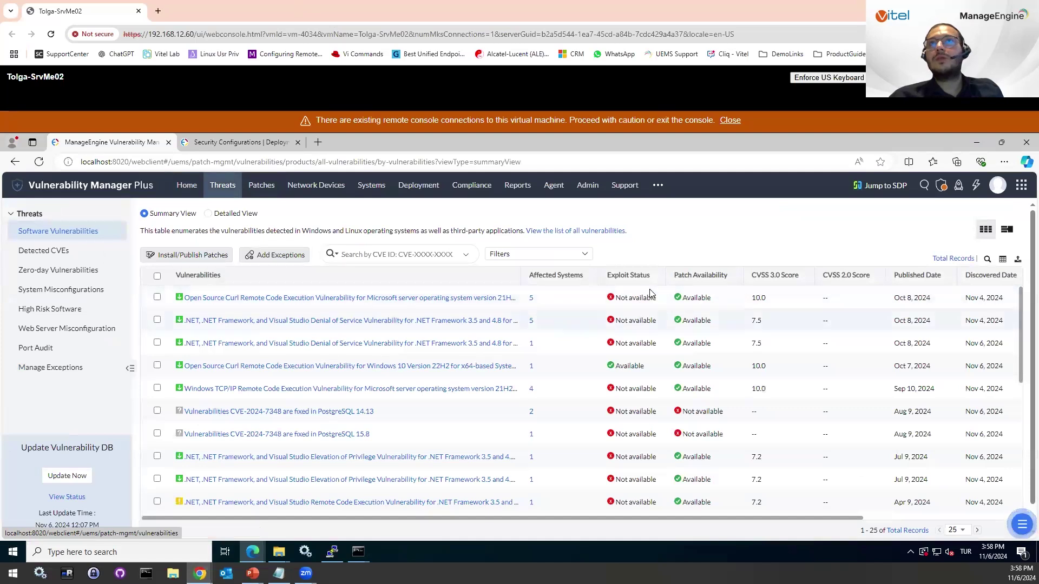
- Sort the software vulnerabilities by exploit status, then by CVSS 3.0 score in descending order
click(632, 277)
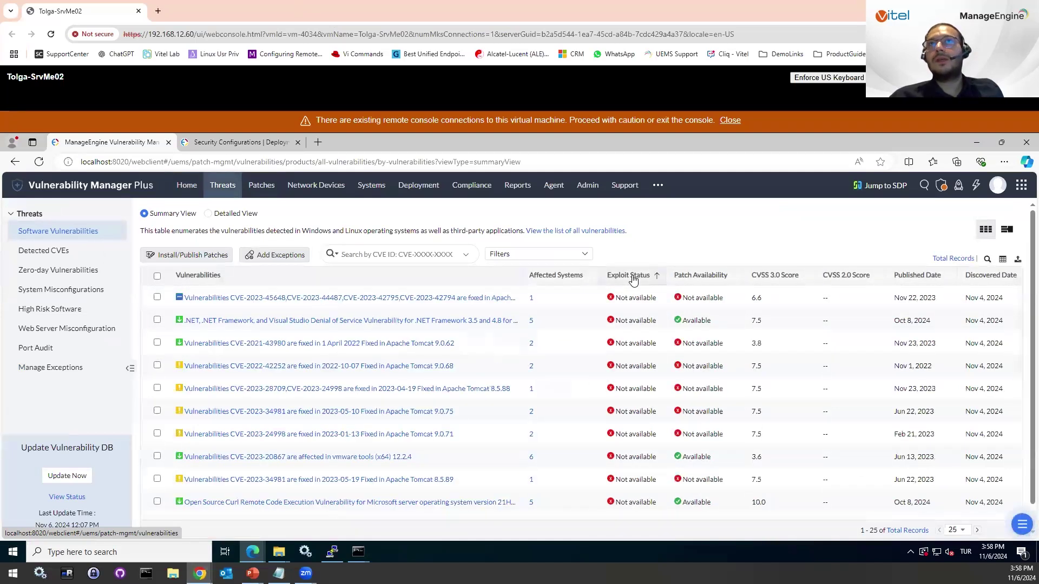
click(632, 277)
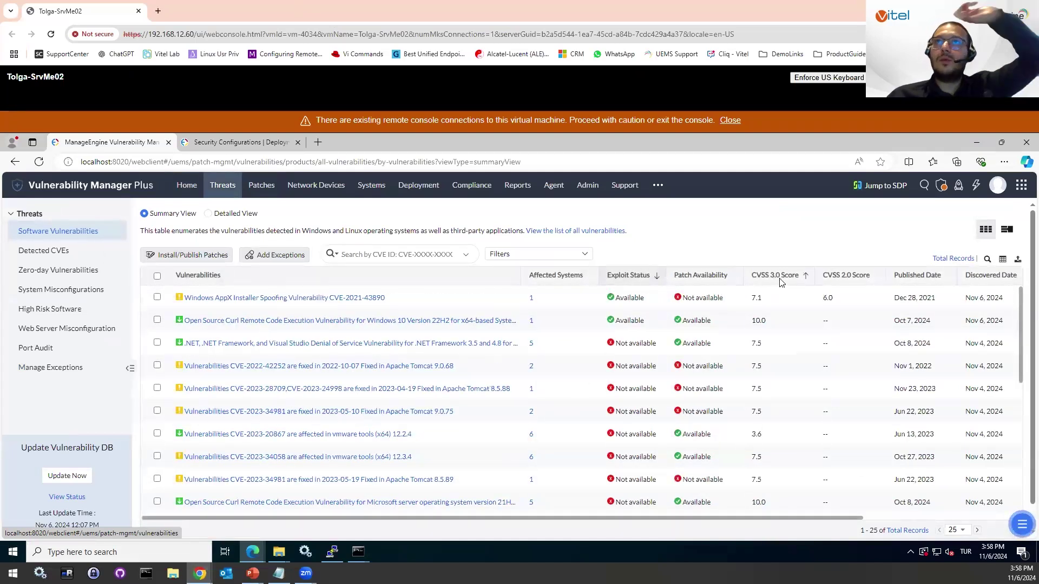
click(779, 276)
click(780, 276)
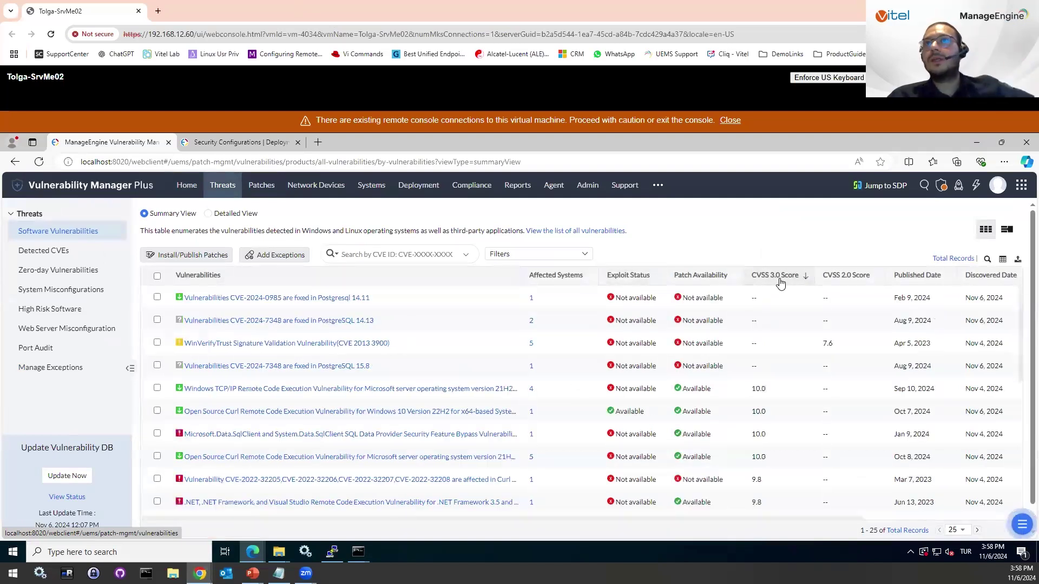
click(780, 277)
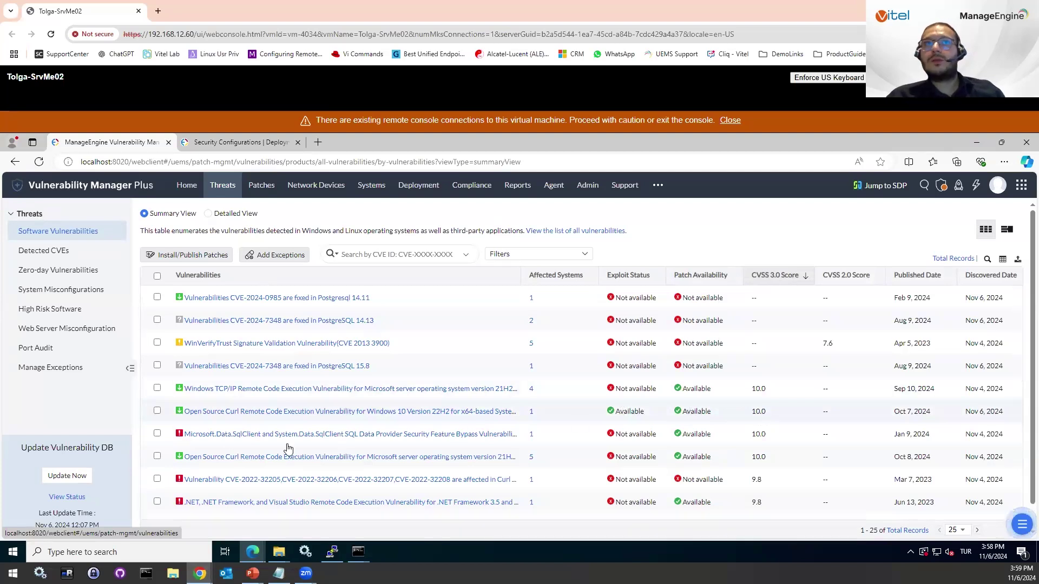
- Examine the details of the Open Source Curl Remote Code Execution vulnerability for Windows 10 Version 22H2 (KB5044273), down to its patch solution
click(218, 412)
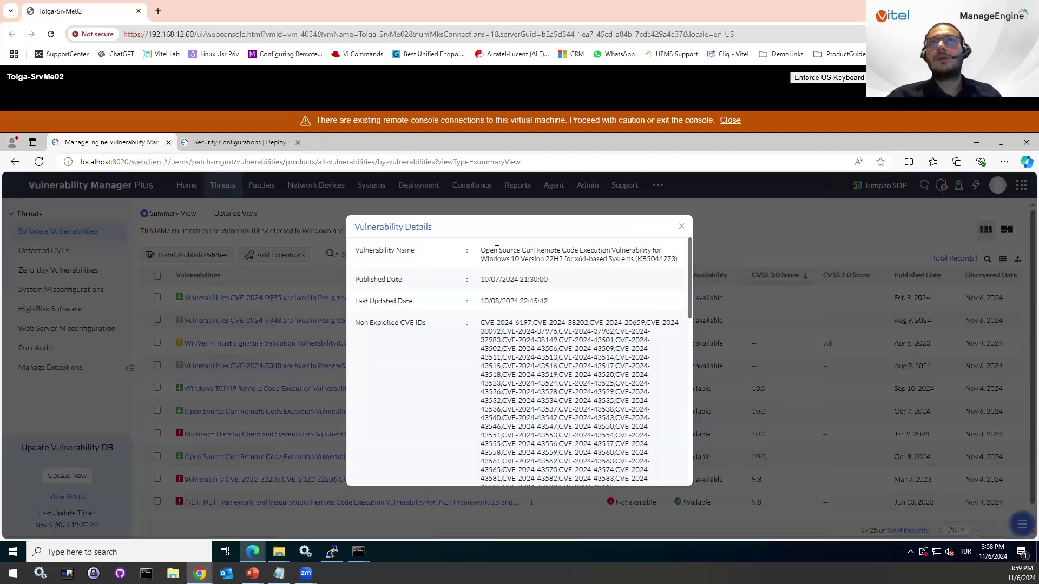
drag(481, 250, 671, 260)
click(555, 258)
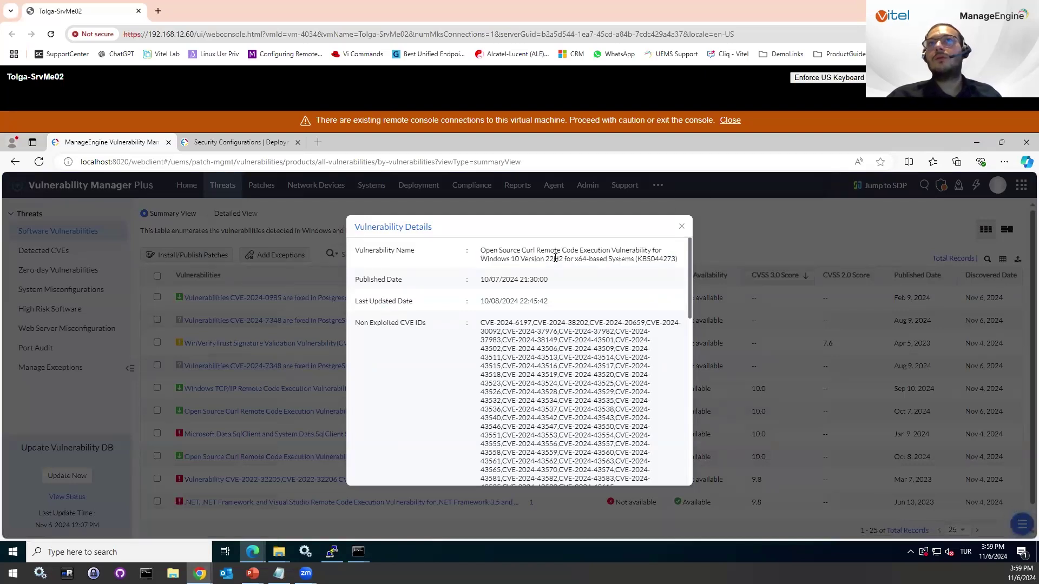
drag(529, 258, 568, 259)
click(626, 271)
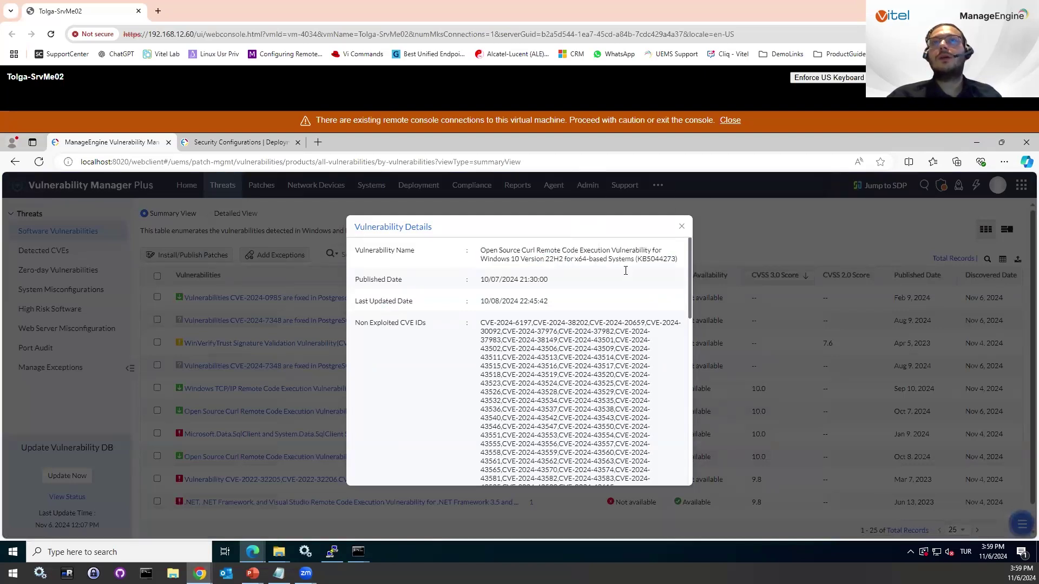
scroll(622, 325, down, 1)
scroll(615, 364, down, 3)
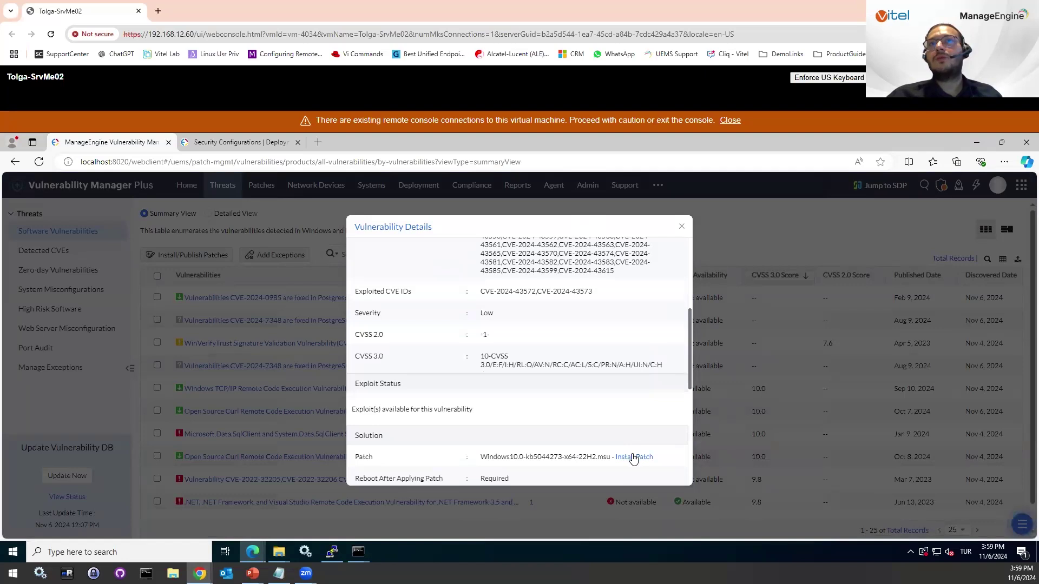
- Start installing the patch offered for the Windows 10 vulnerability and name the configuration InstallPatch_CumUpdateWin10
click(633, 458)
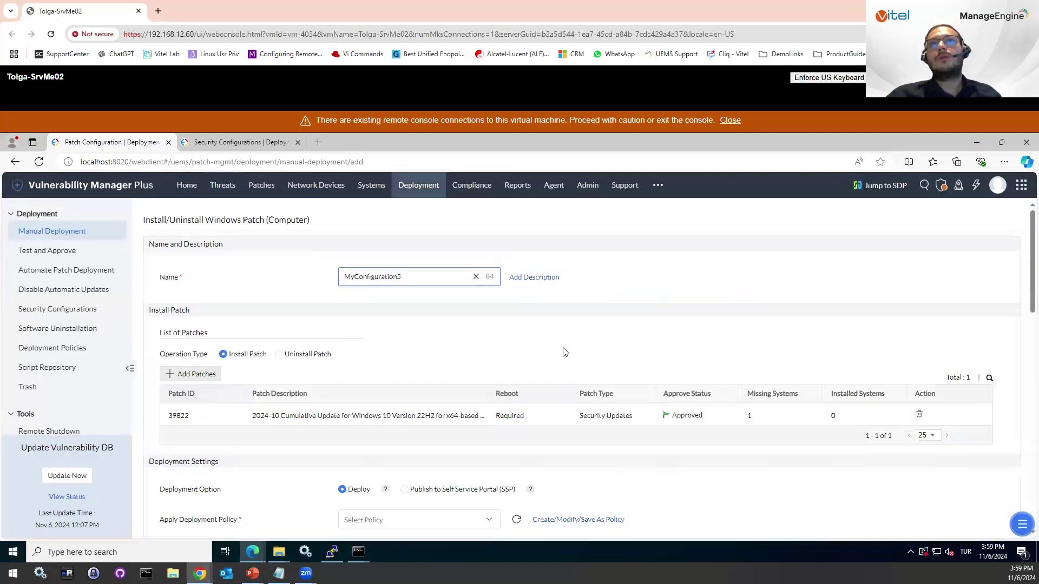
key(ctrl+a)
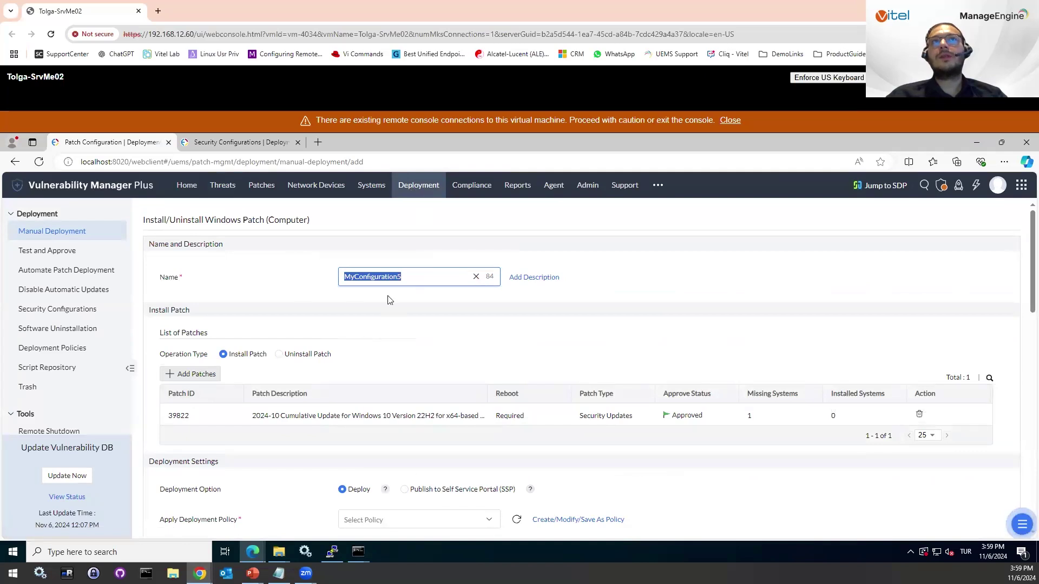
text(Install)
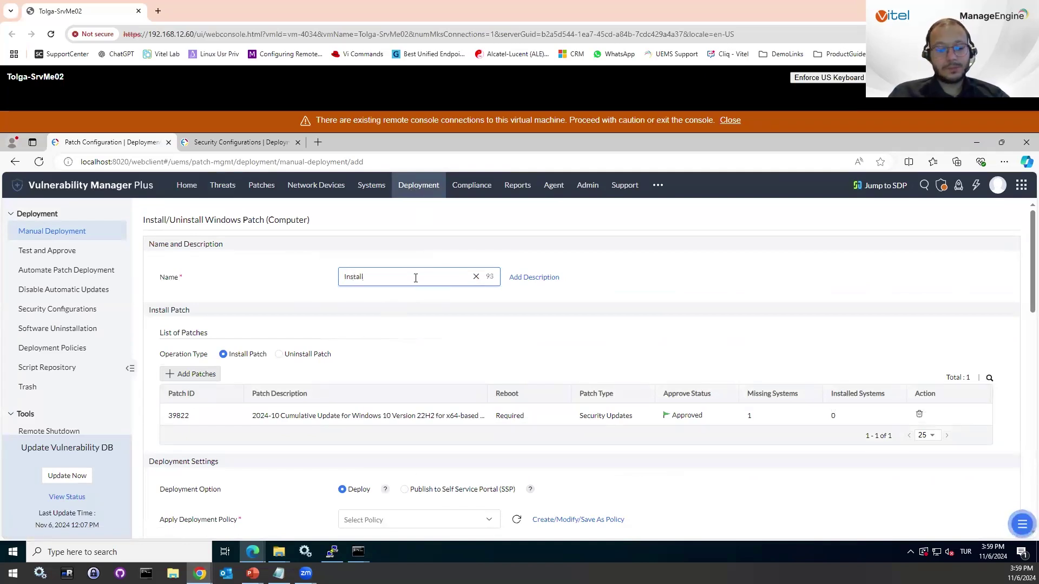
text(Patch_Wi)
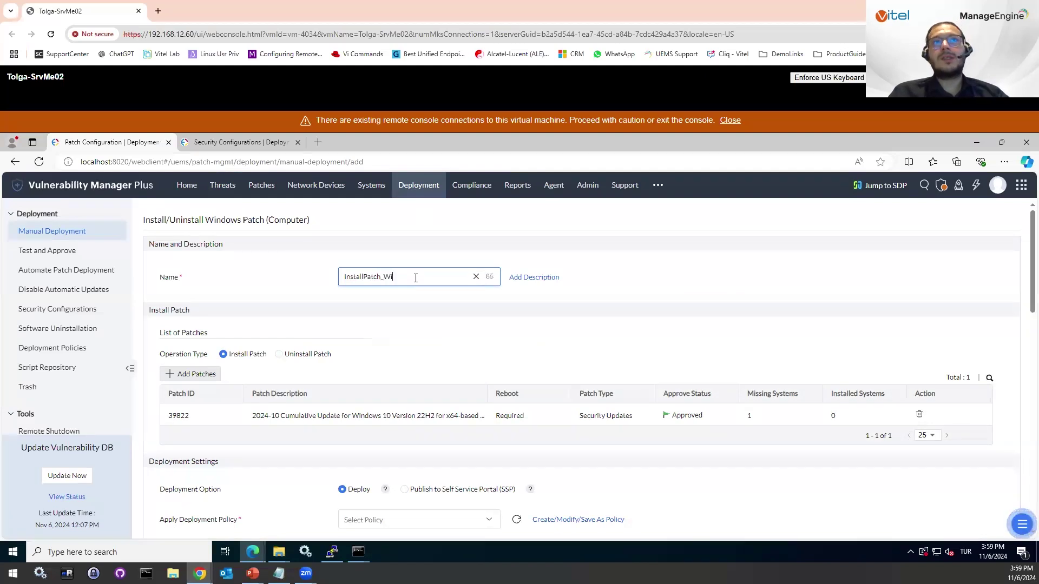
key(BackSpace)
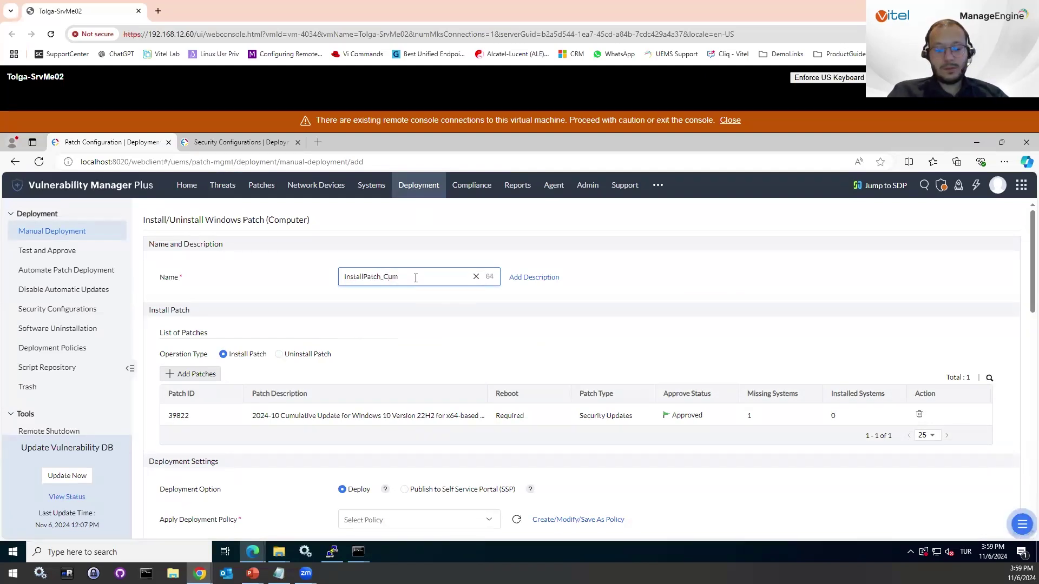
text(ateWi)
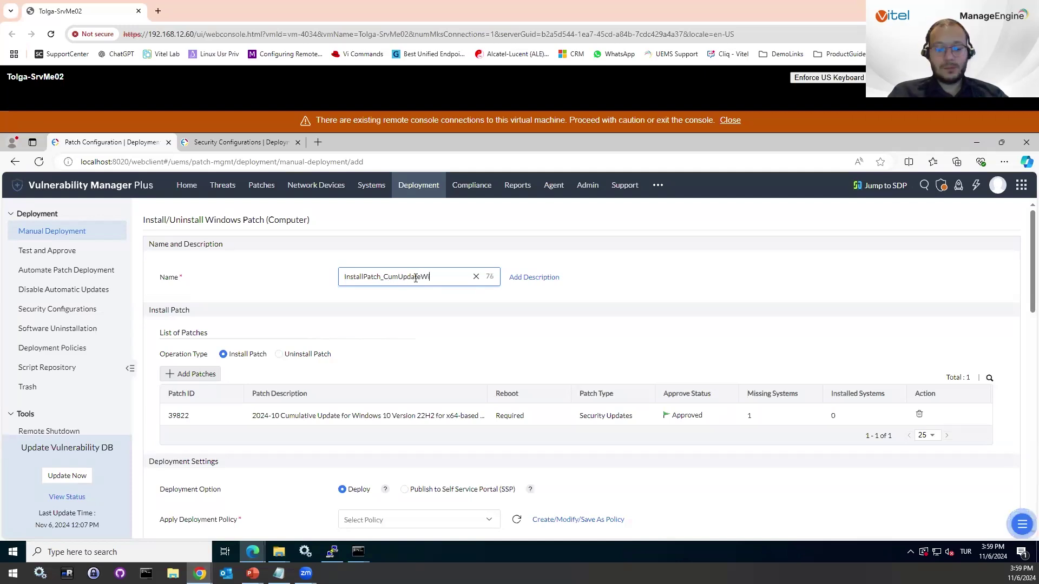
text(n10)
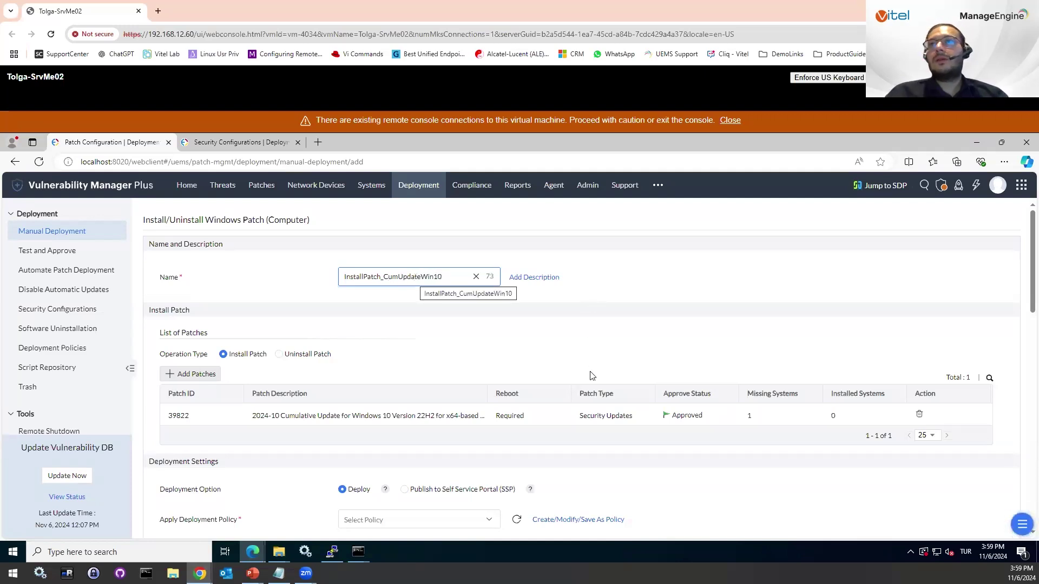
- Apply the "Deploy any time at the earliest" deployment policy to the patch configuration
scroll(409, 374, down, 1)
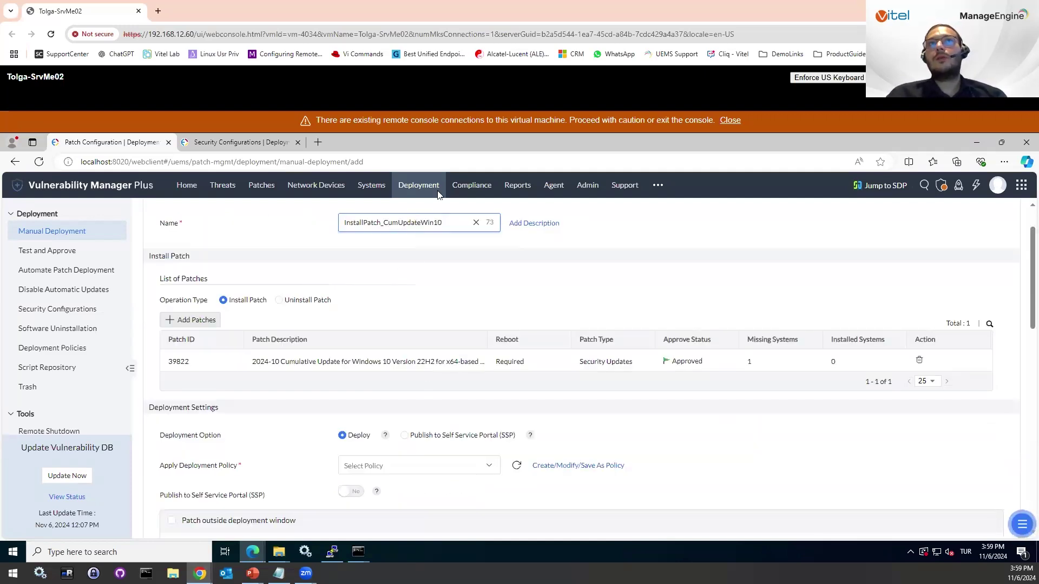
scroll(447, 394, down, 2)
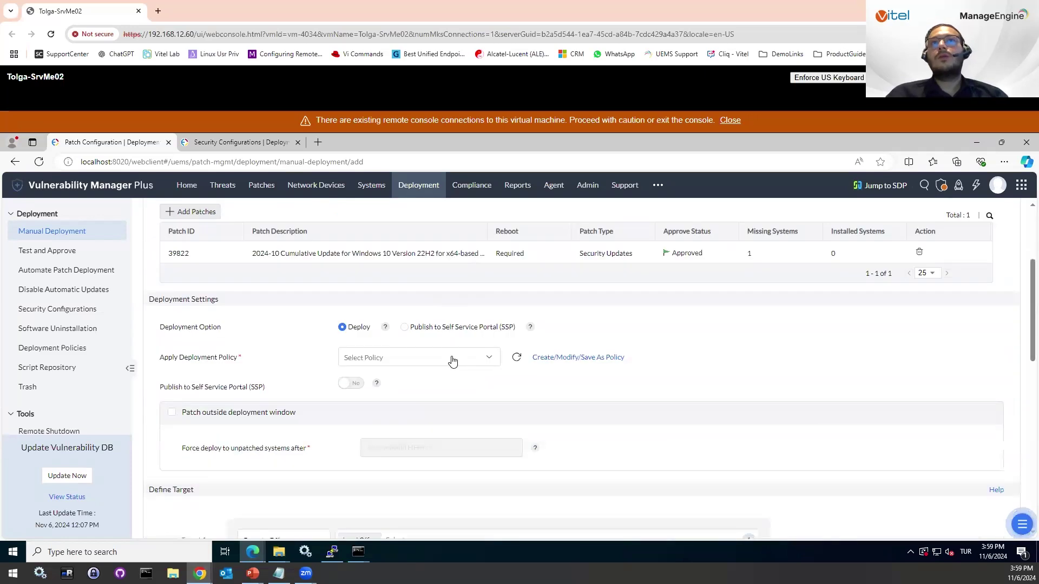
click(476, 358)
click(438, 434)
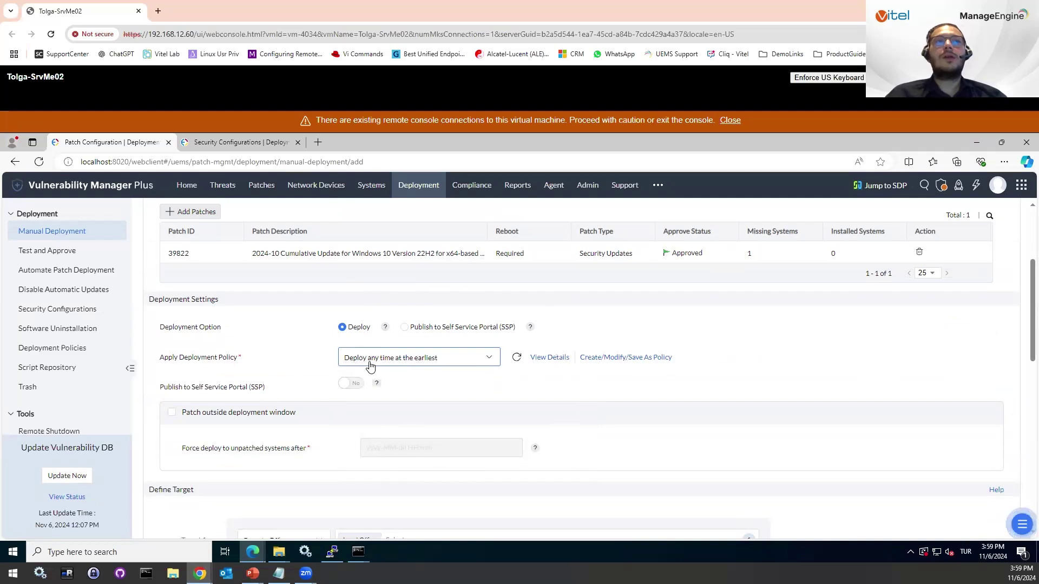
- Keep CLIENT01T as the target, disable retrying on failed targets, deploy the patch configuration immediately and check its summary
scroll(328, 394, down, 1)
scroll(291, 456, down, 1)
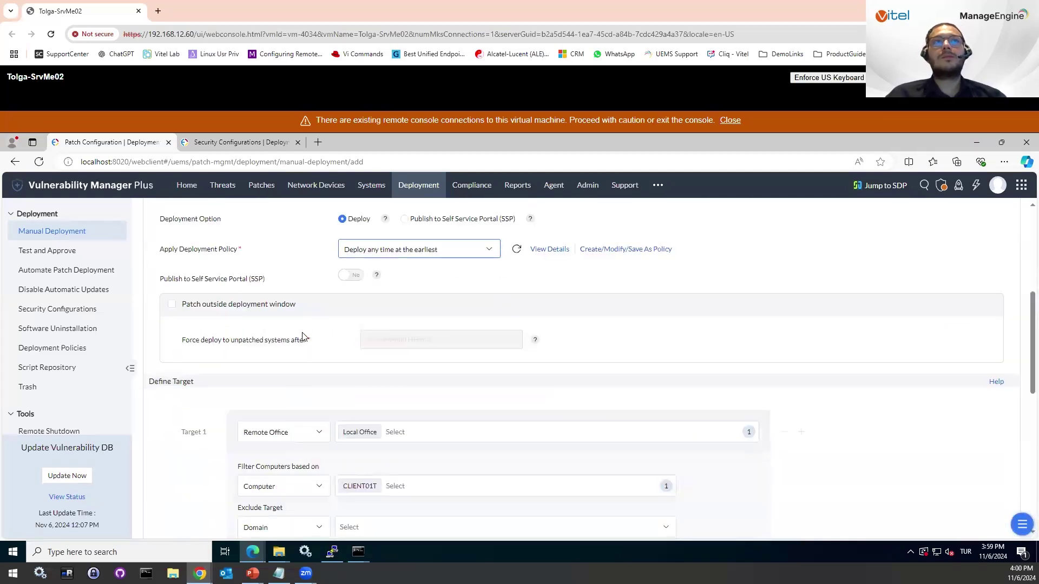
scroll(324, 345, down, 3)
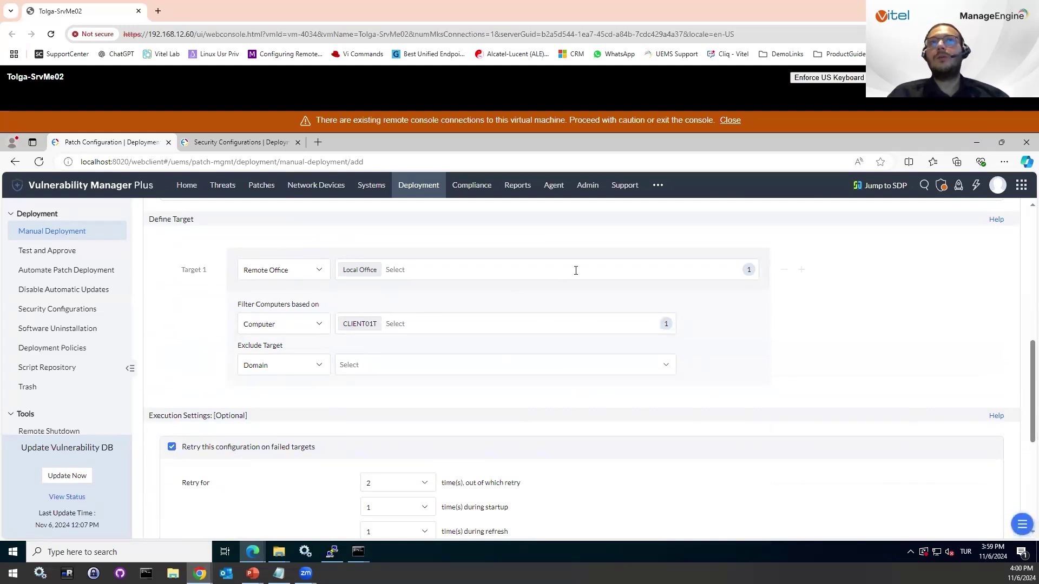
click(172, 446)
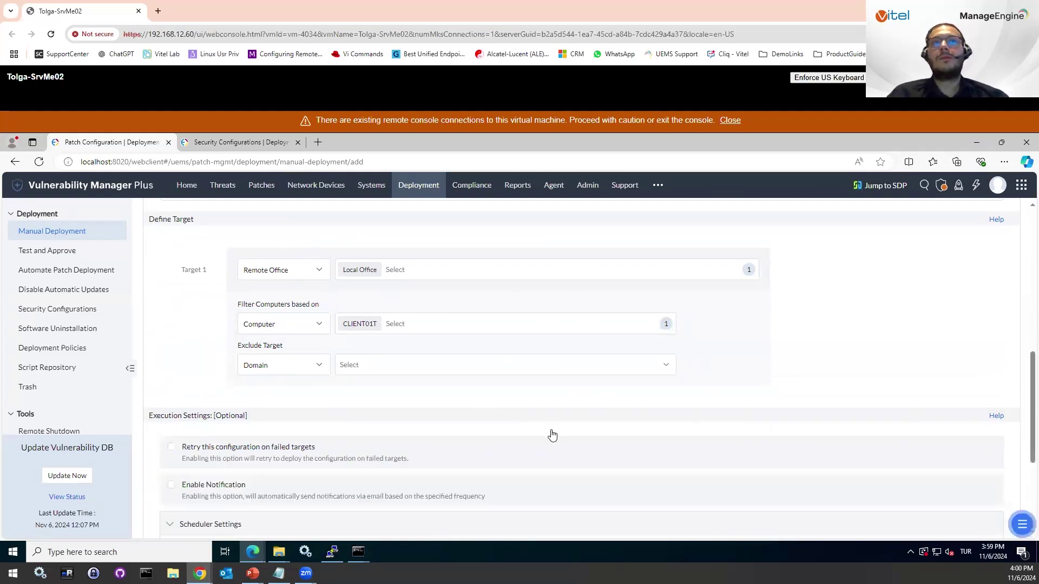
scroll(562, 460, down, 3)
click(546, 490)
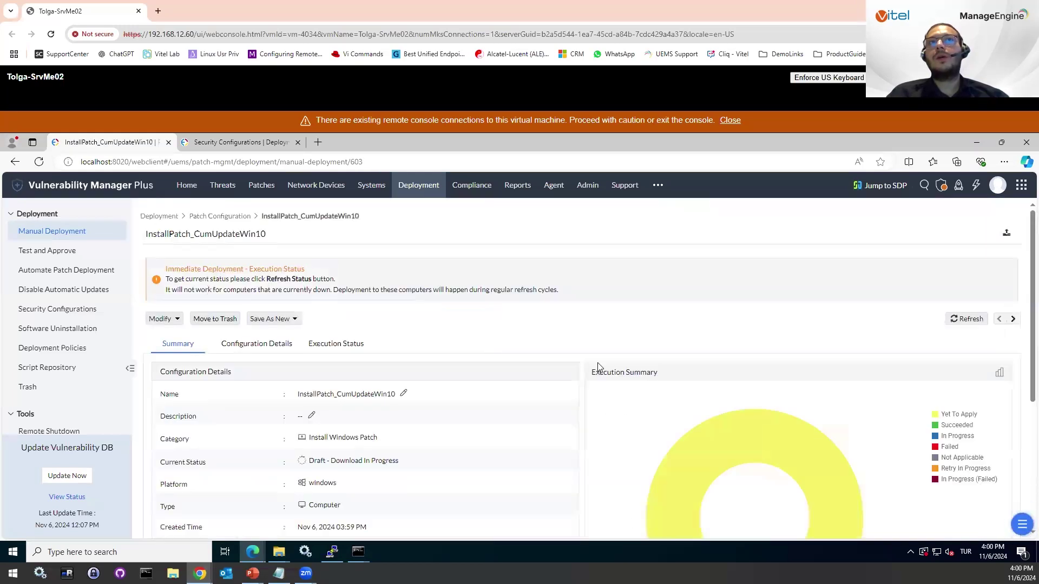
scroll(864, 386, down, 2)
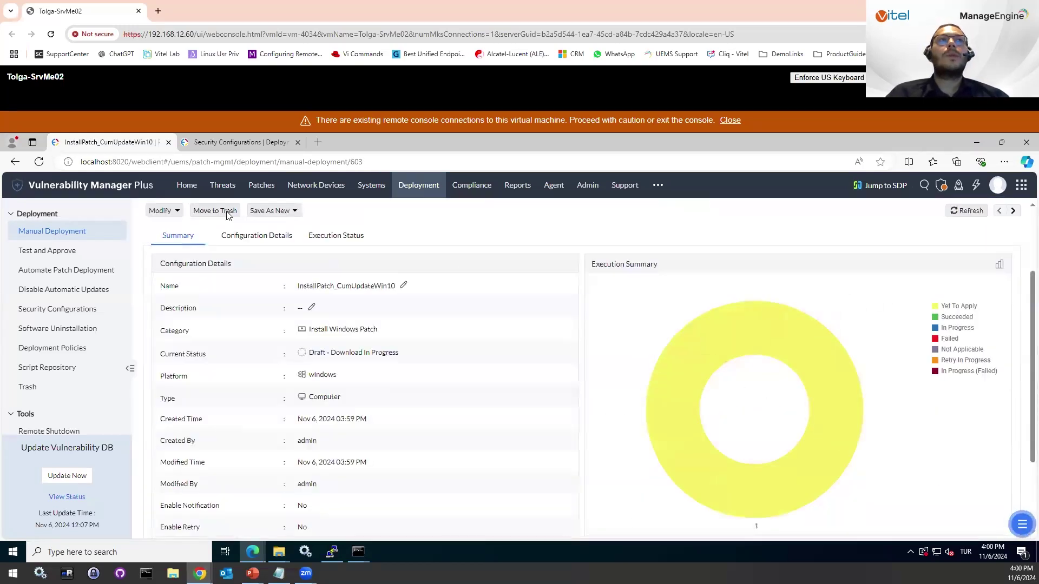
- Review the summary, configuration details and execution status of the InstallPatch_Windows Text Services deployment
click(402, 186)
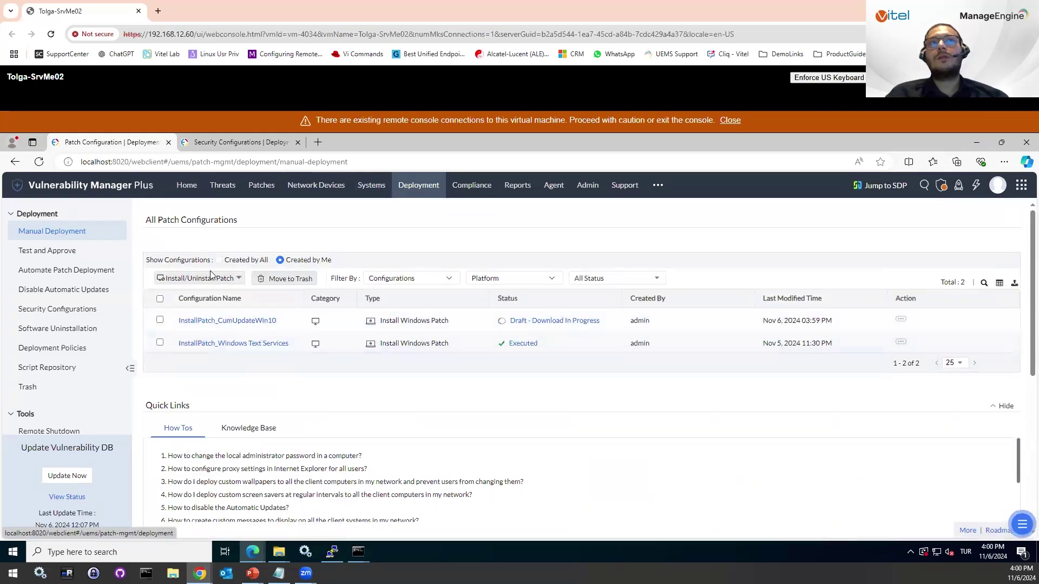
click(230, 347)
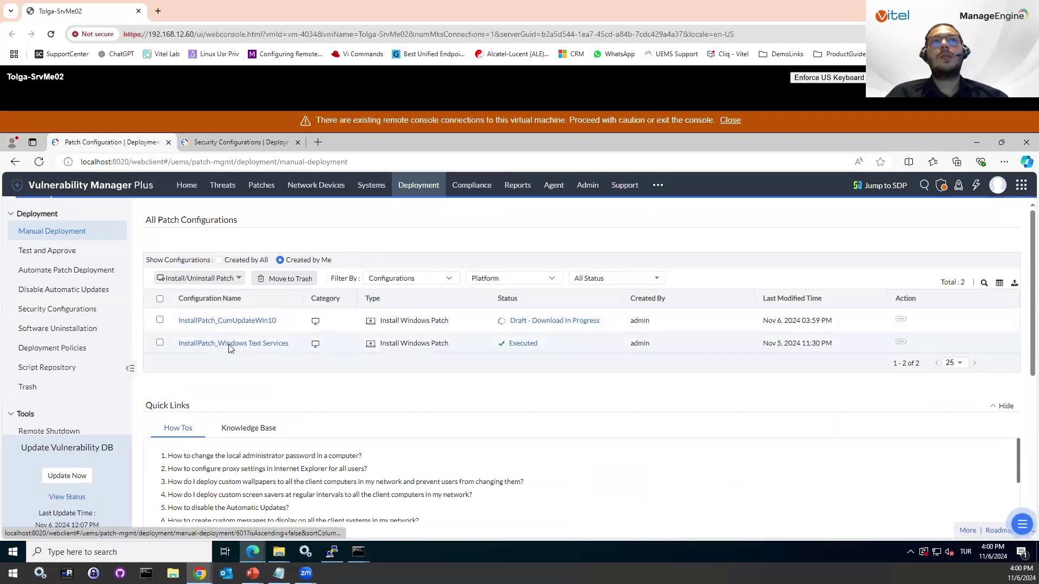
scroll(831, 344, down, 3)
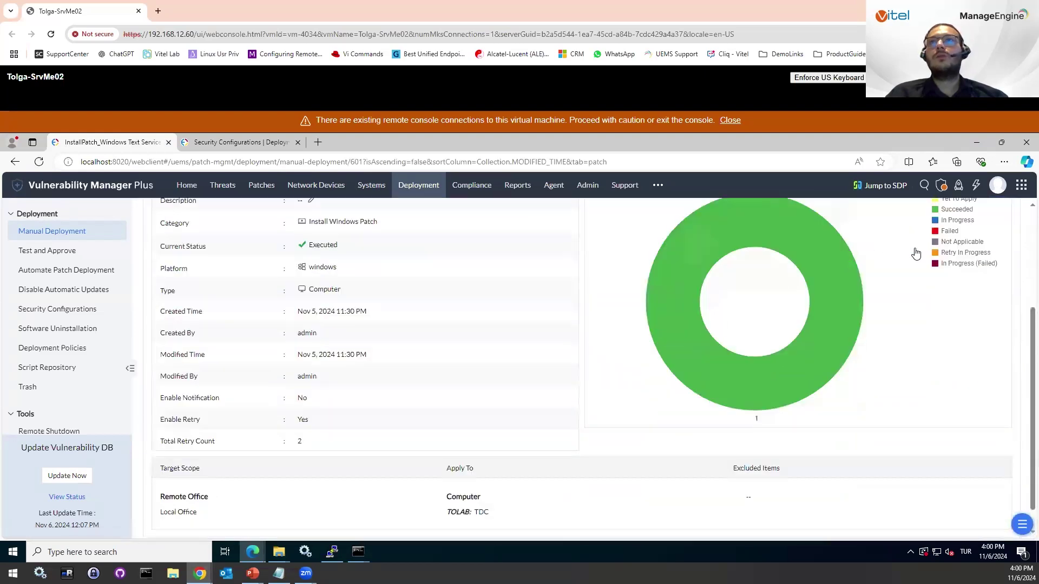
scroll(250, 455, down, 1)
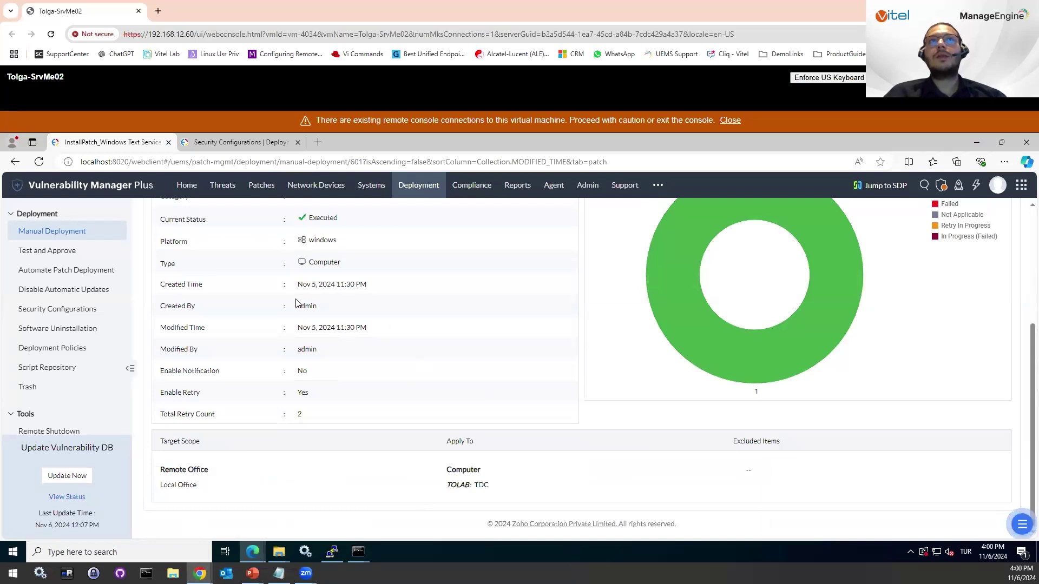
scroll(276, 301, up, 4)
click(274, 292)
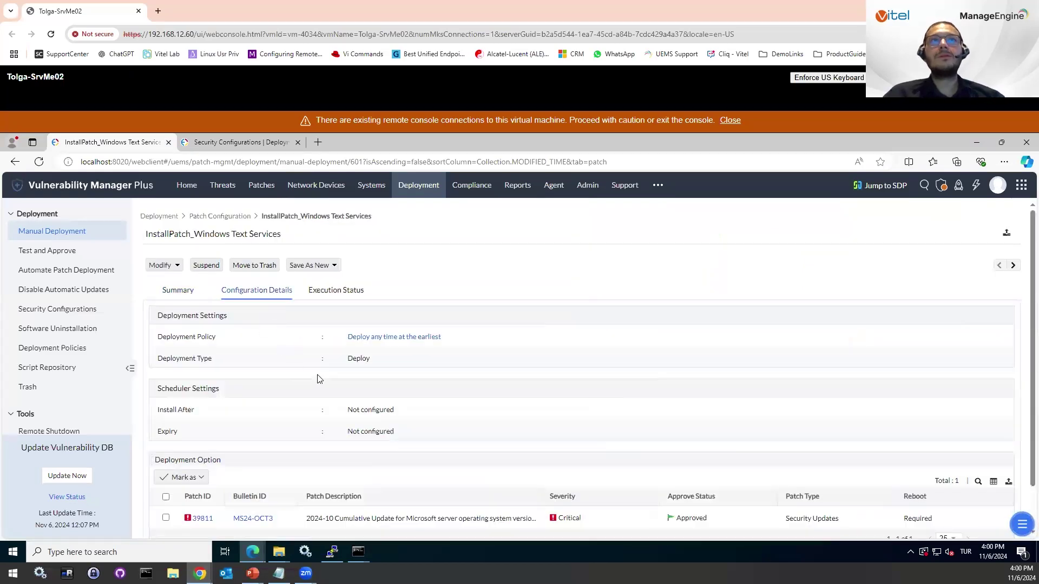
scroll(331, 314, down, 1)
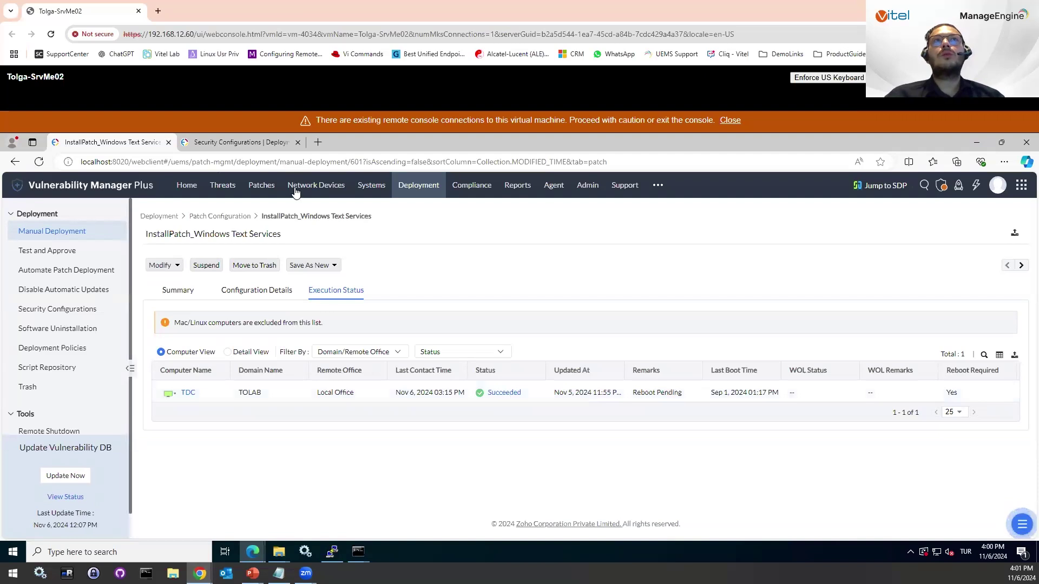
- Look over the missing patches list and the detailed view of the software vulnerabilities
click(261, 185)
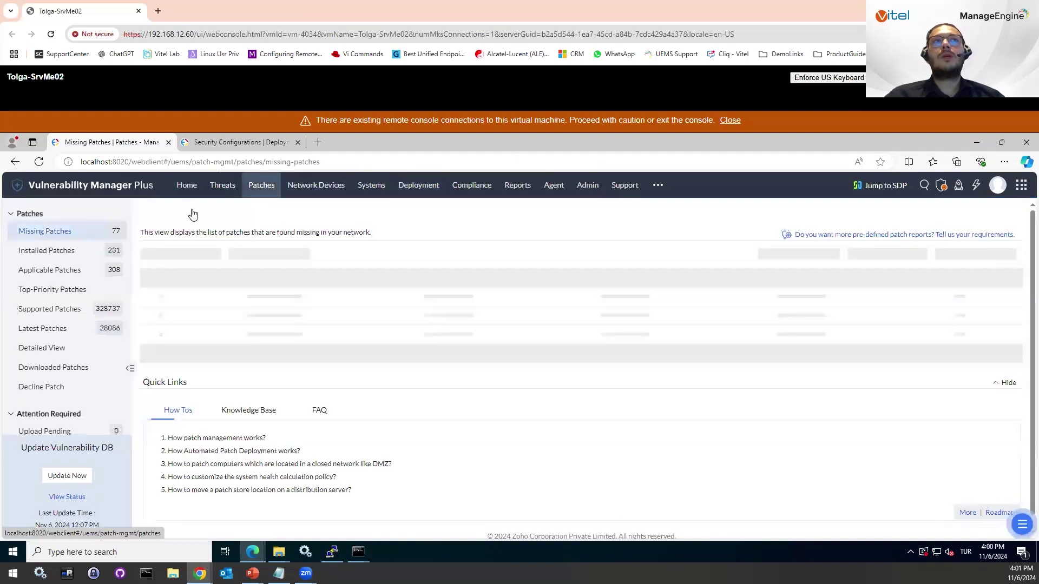
scroll(60, 325, down, 1)
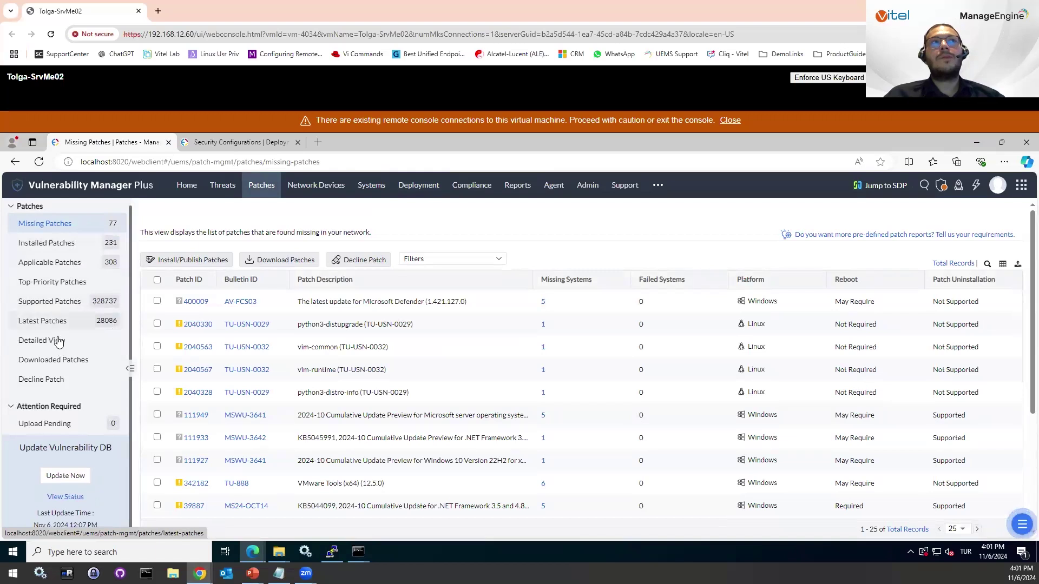
click(222, 189)
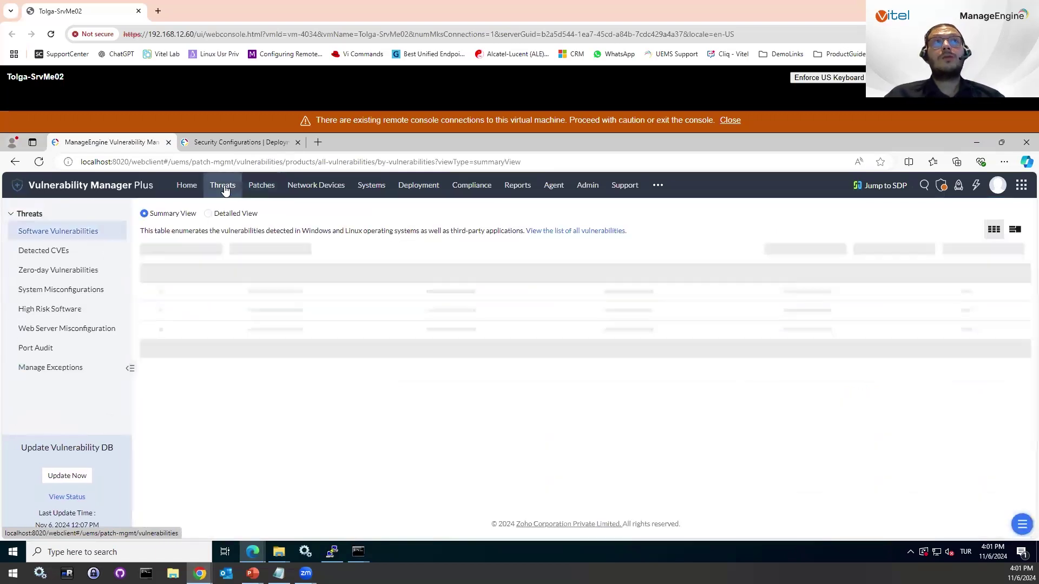
click(208, 215)
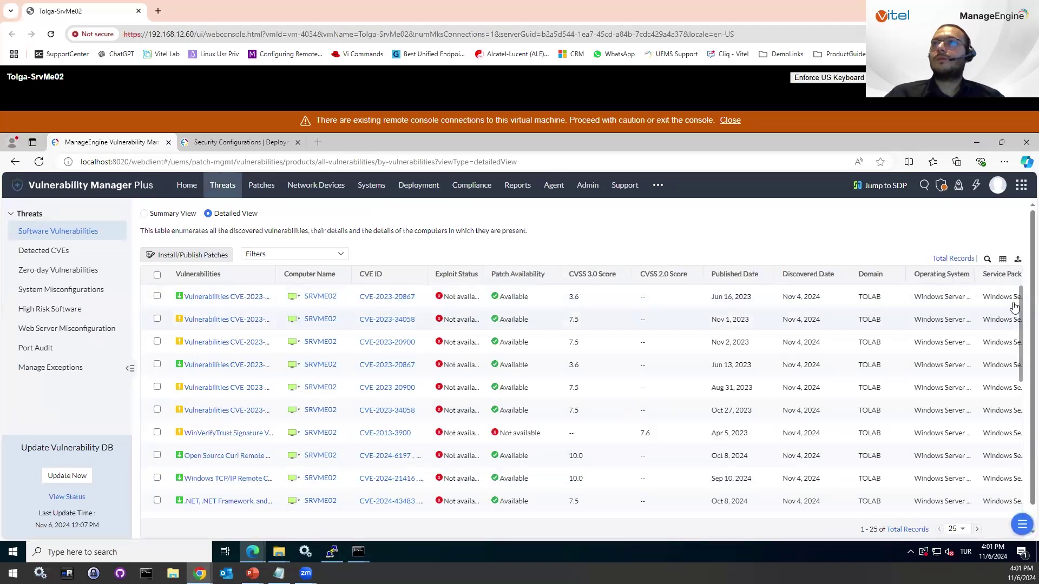
- Open the system misconfigurations list and read the details of the account lockout duration misconfiguration, including its domain GPO setting
click(76, 291)
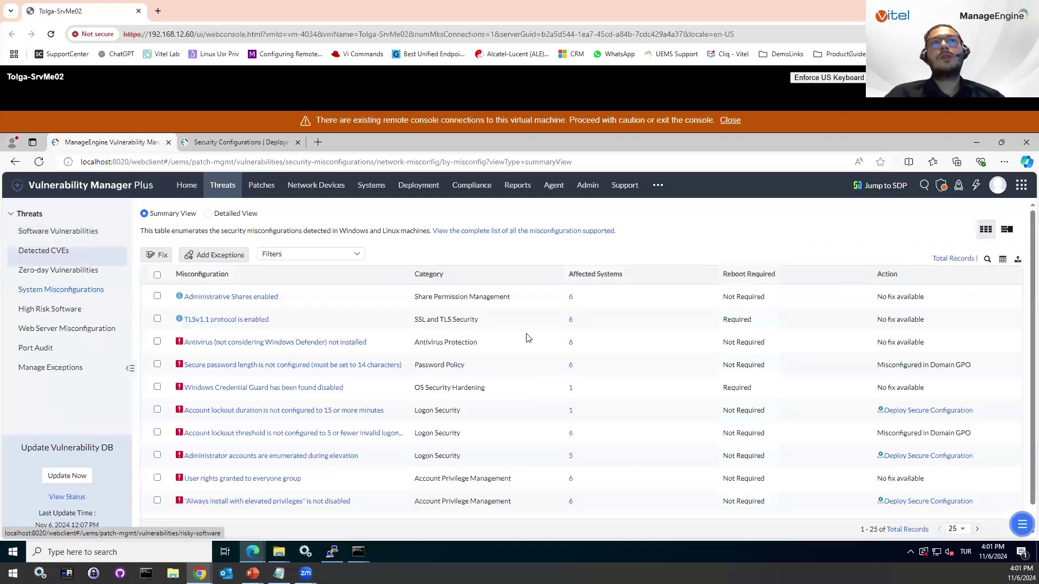
click(266, 411)
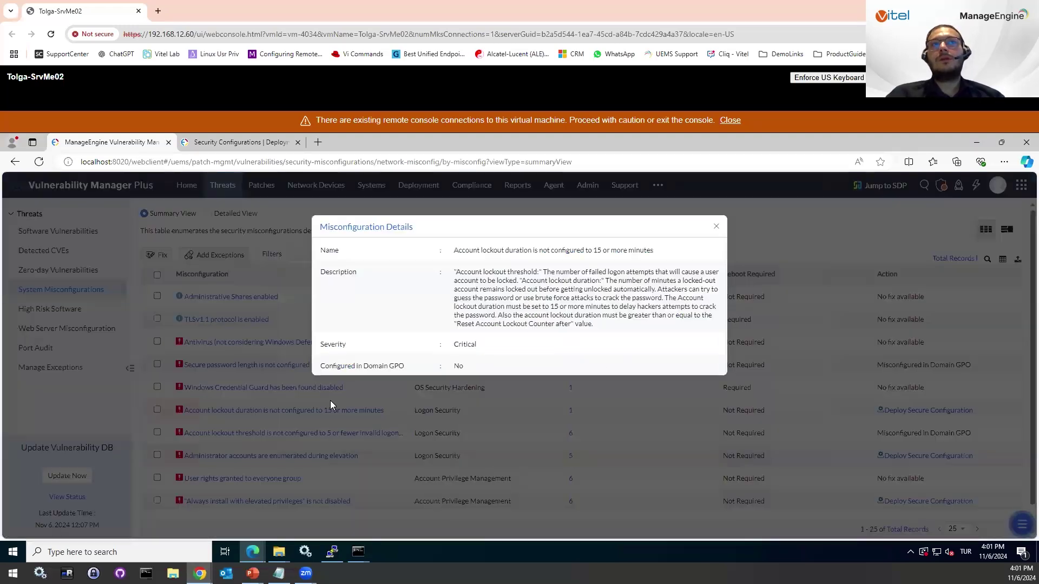
drag(454, 271, 685, 278)
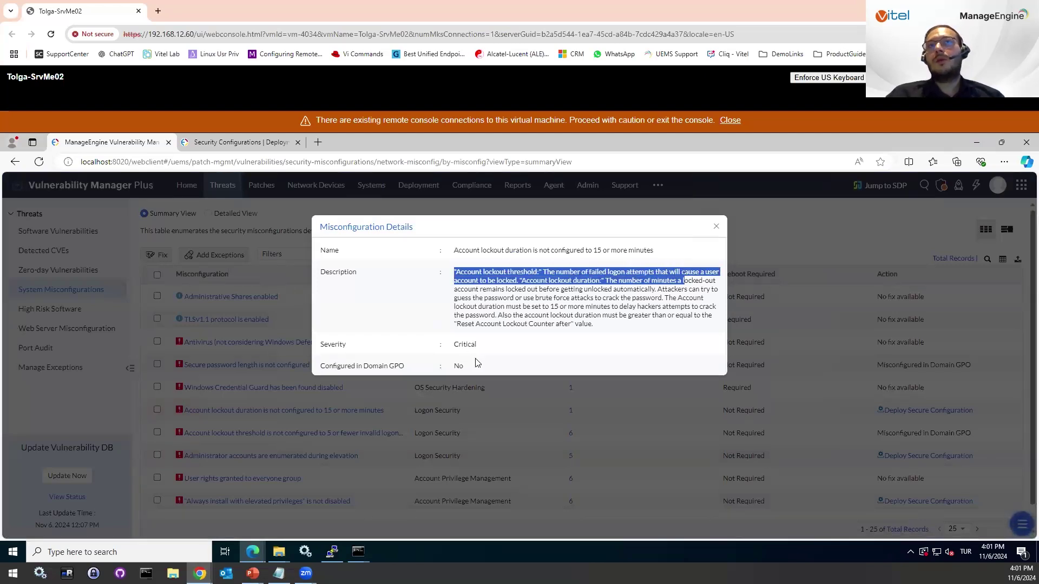
double_click(491, 366)
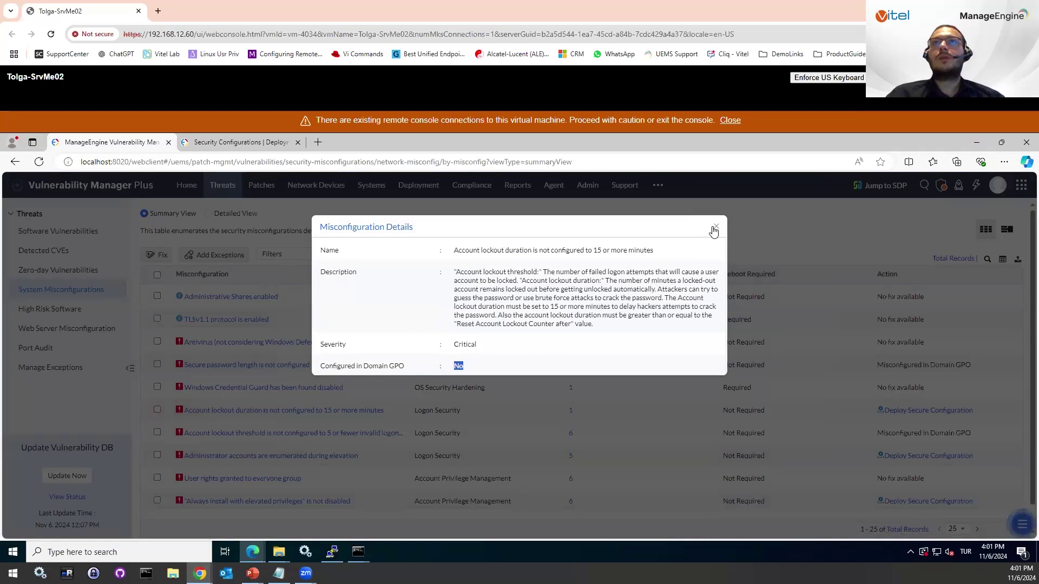
click(244, 382)
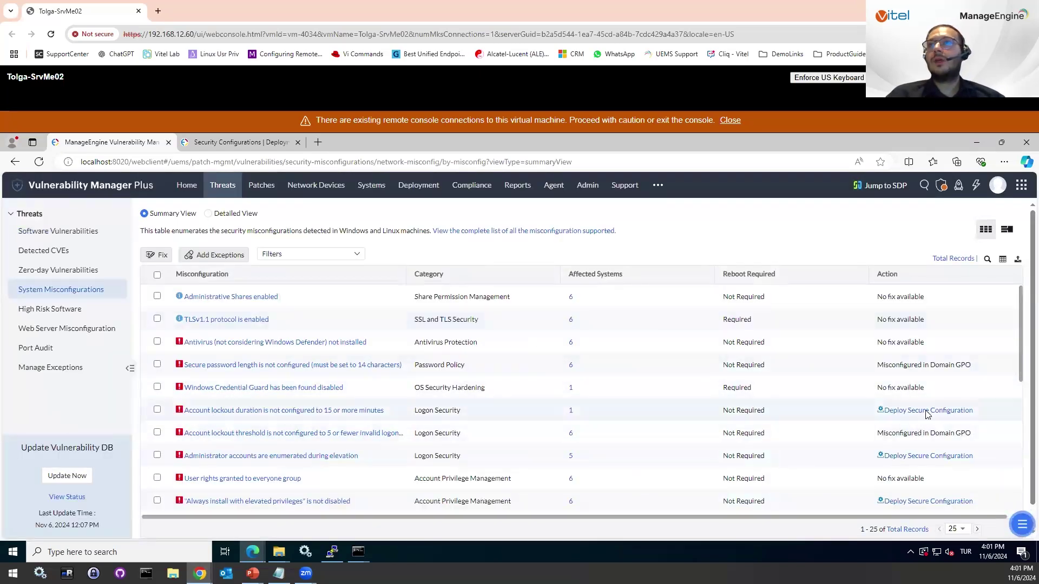
- Open a secure configuration deployment for the account lockout duration misconfiguration, widen the Misconfiguration column and review the target and execution settings
click(927, 411)
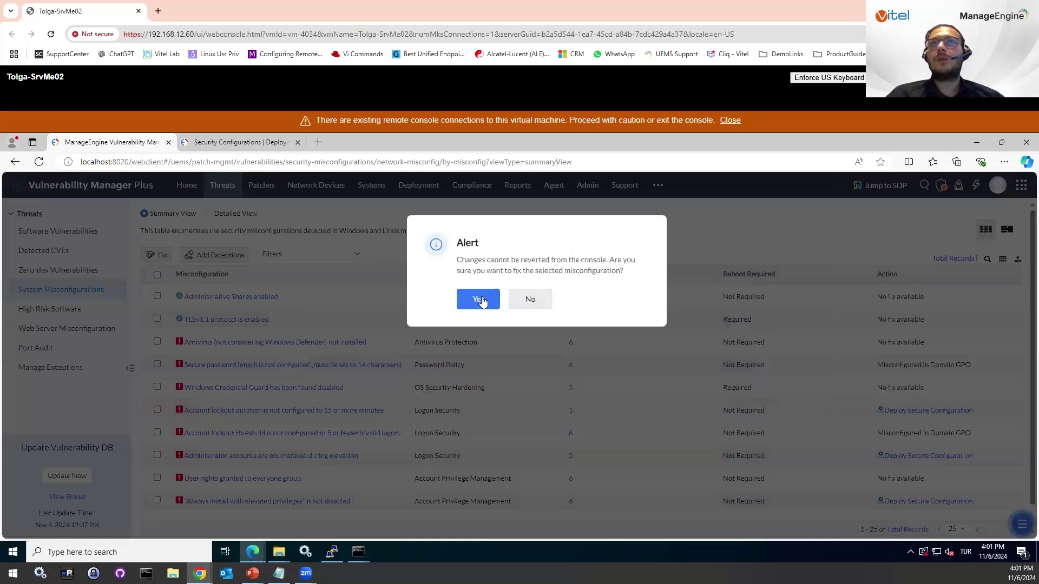
click(479, 300)
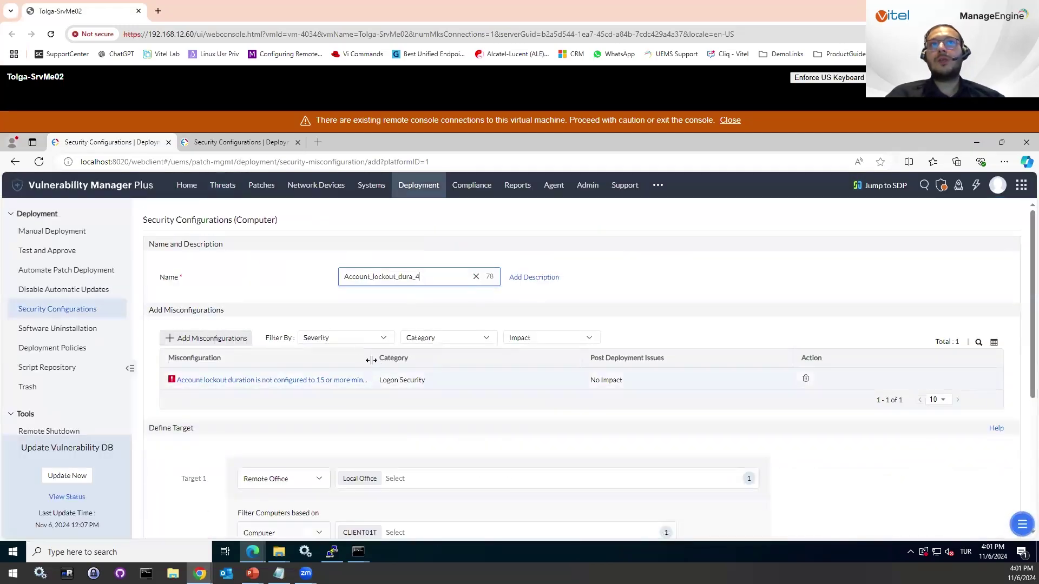
click(513, 367)
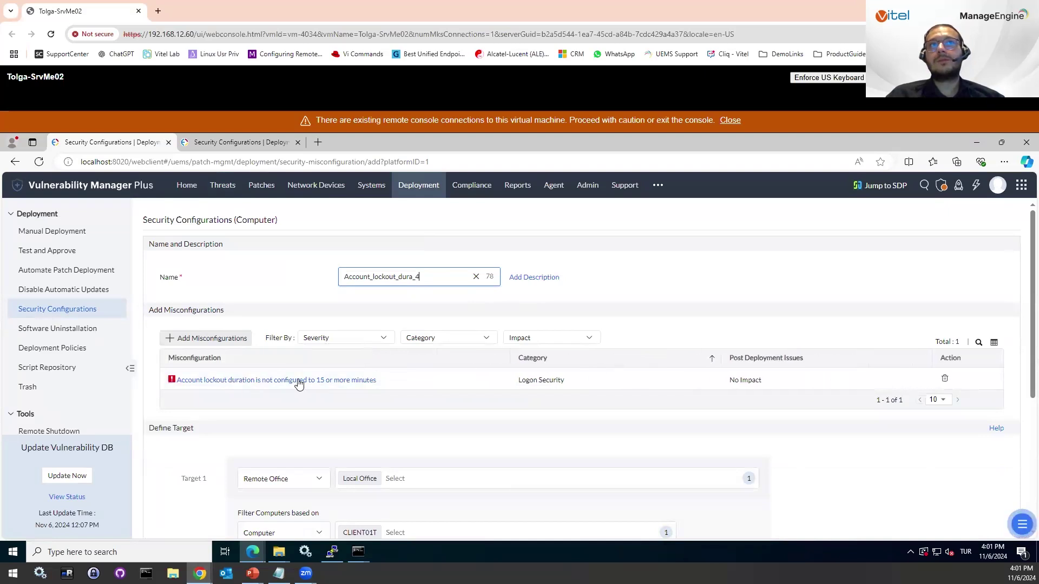
scroll(359, 387, down, 2)
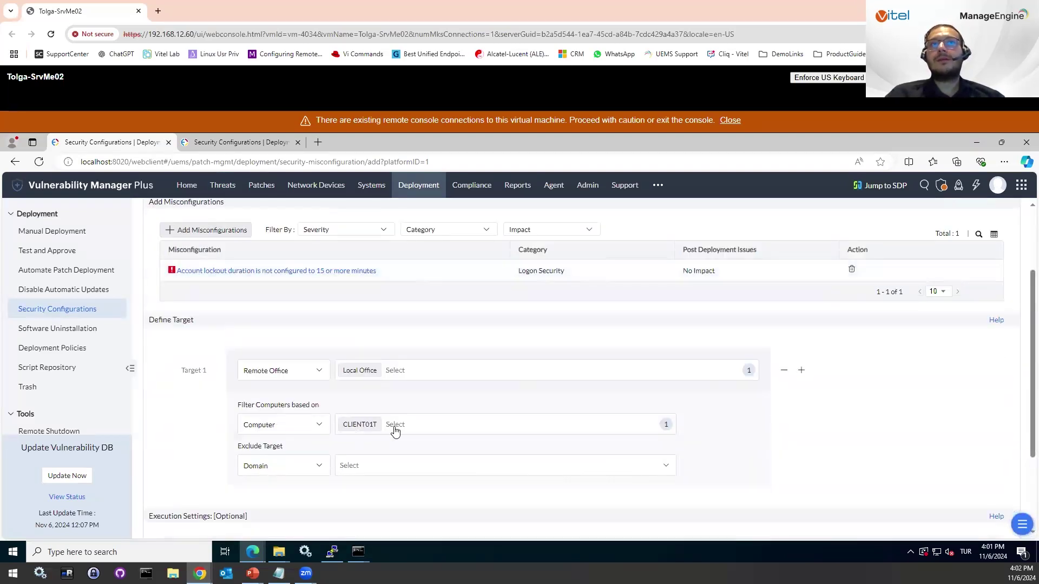
scroll(421, 395, down, 3)
scroll(386, 354, up, 5)
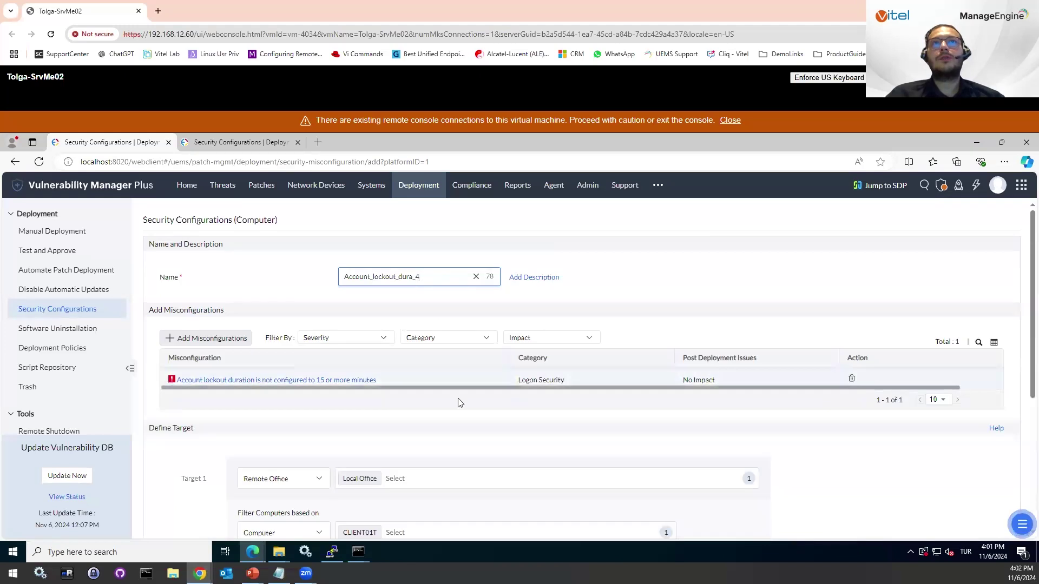
- Deploy the Account_lockout_dura_4 security configuration immediately and review its configuration details and execution summary
scroll(552, 493, down, 5)
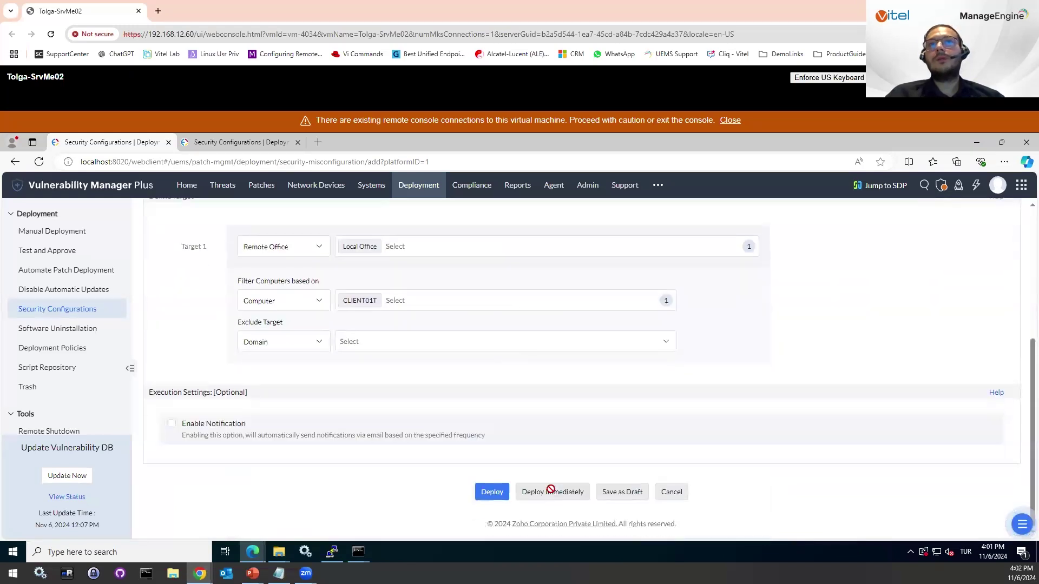
click(551, 491)
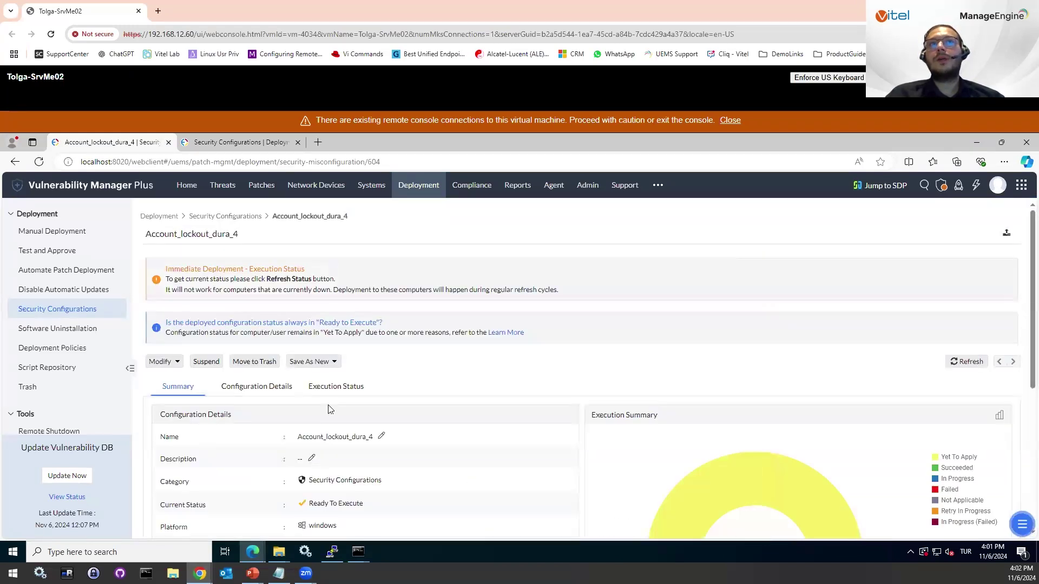
scroll(760, 262, down, 3)
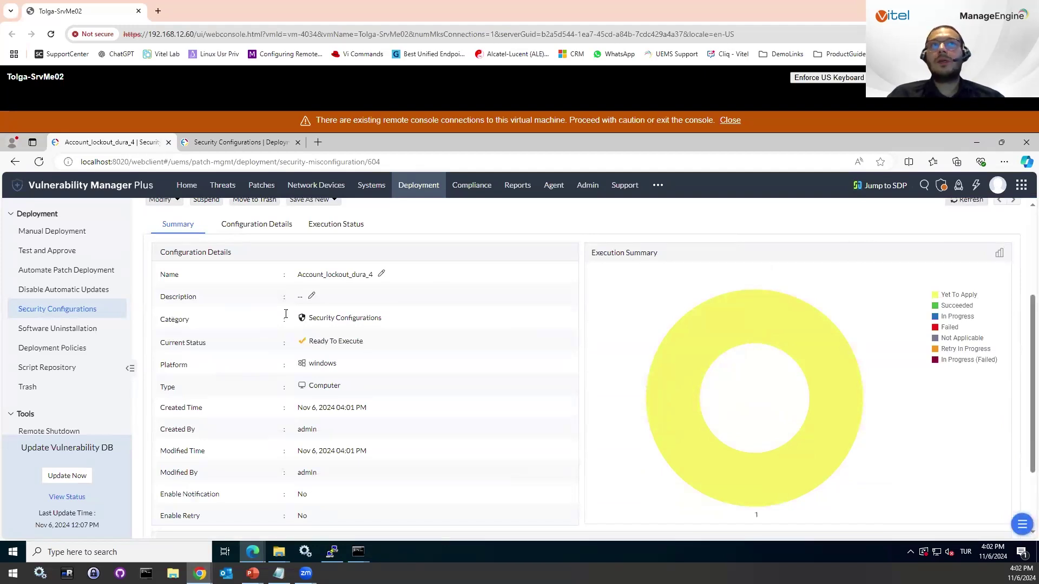
drag(312, 318, 382, 319)
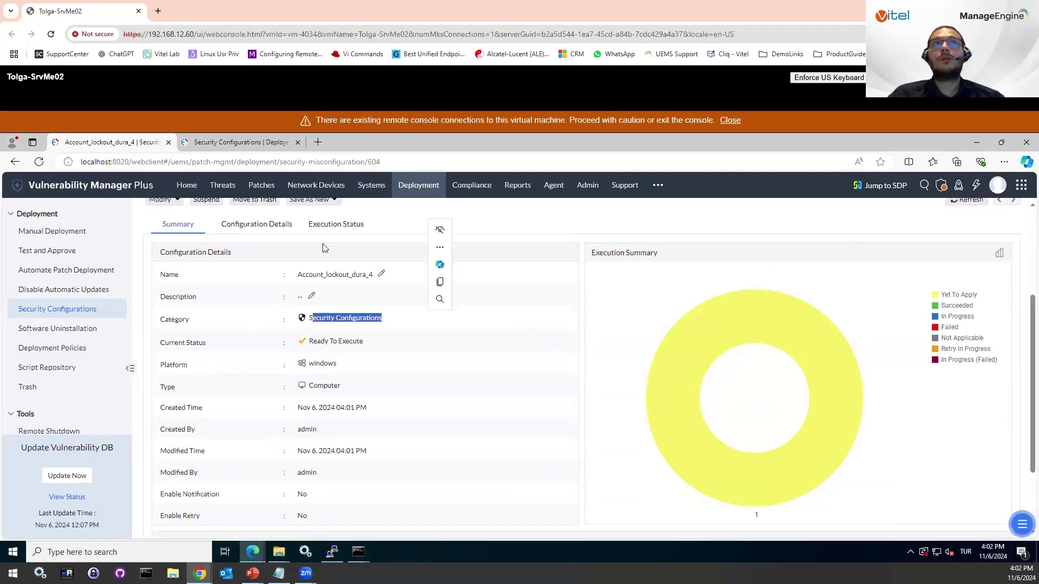
- Open the InstallPatch_CumUpdateWin10 manual deployment and review its summary
scroll(433, 217, up, 3)
click(428, 193)
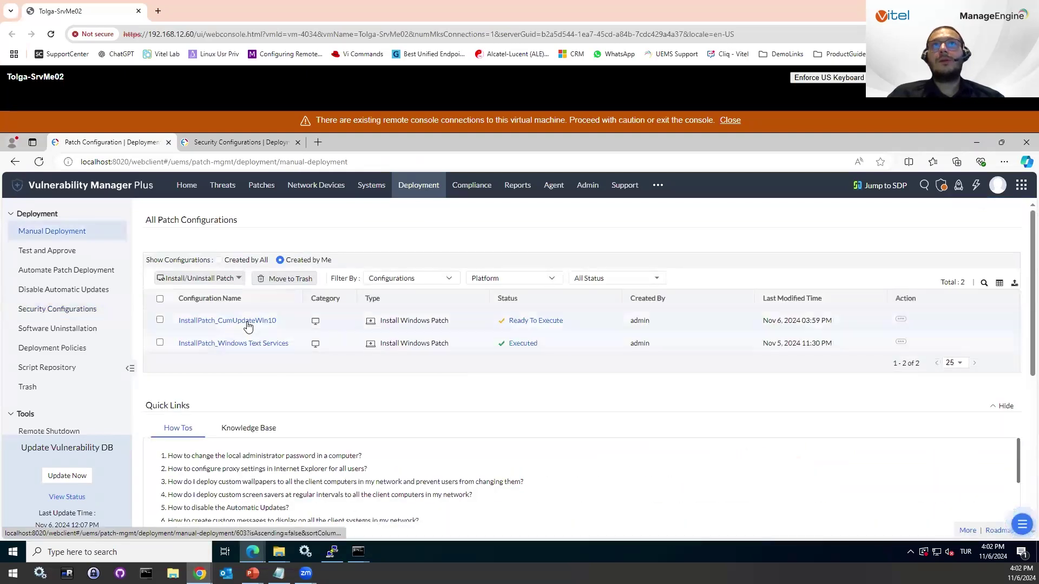
click(247, 322)
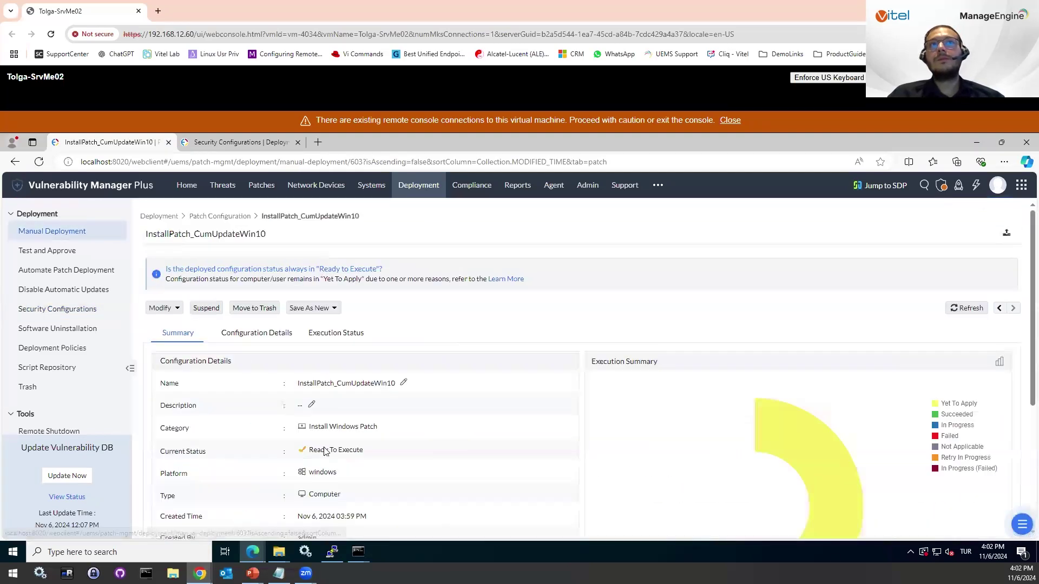
triple_click(375, 431)
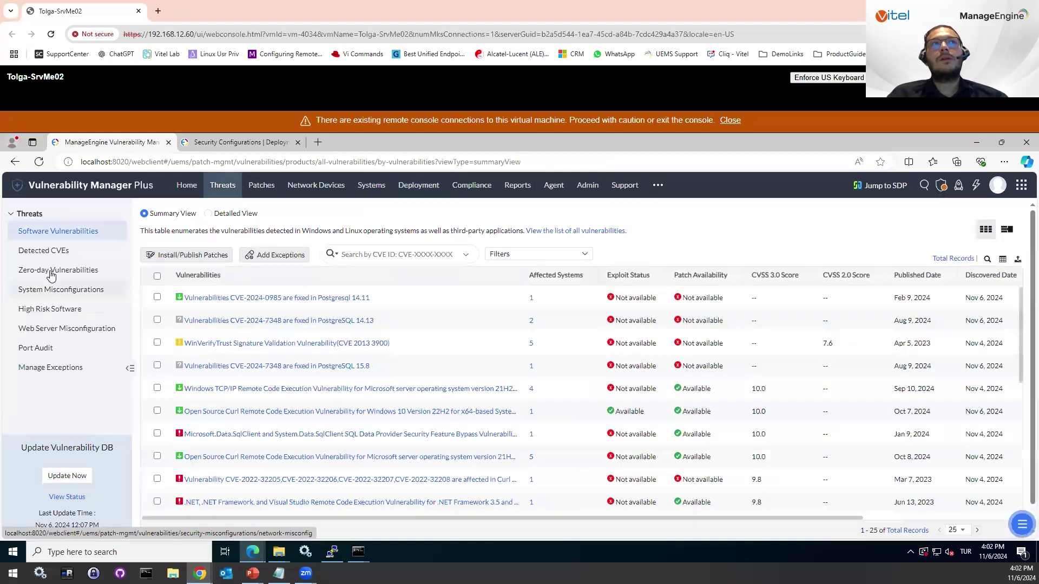
- Look over the zero-day vulnerabilities list and return to the software vulnerabilities list
click(51, 273)
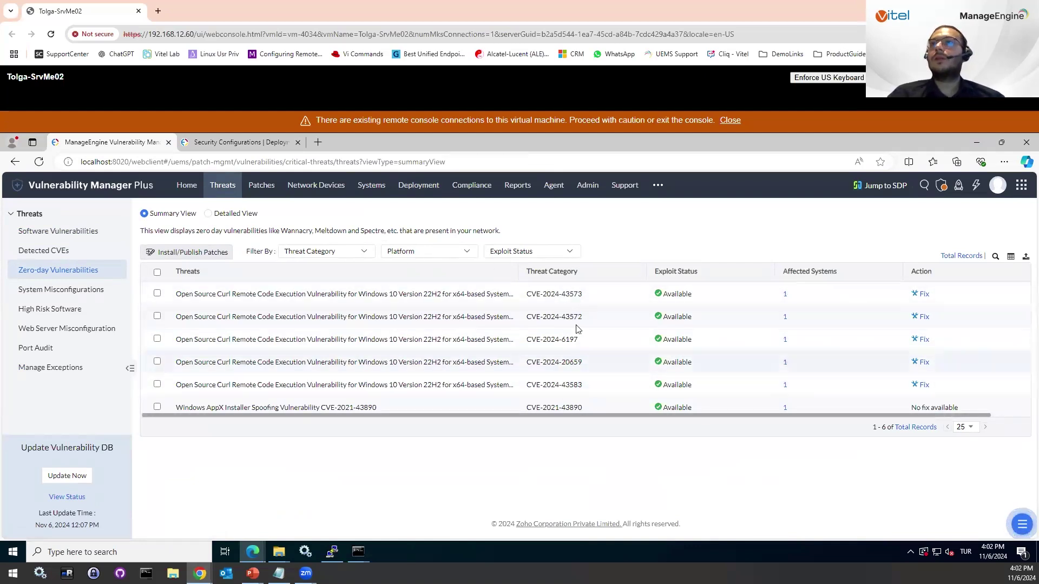
click(87, 233)
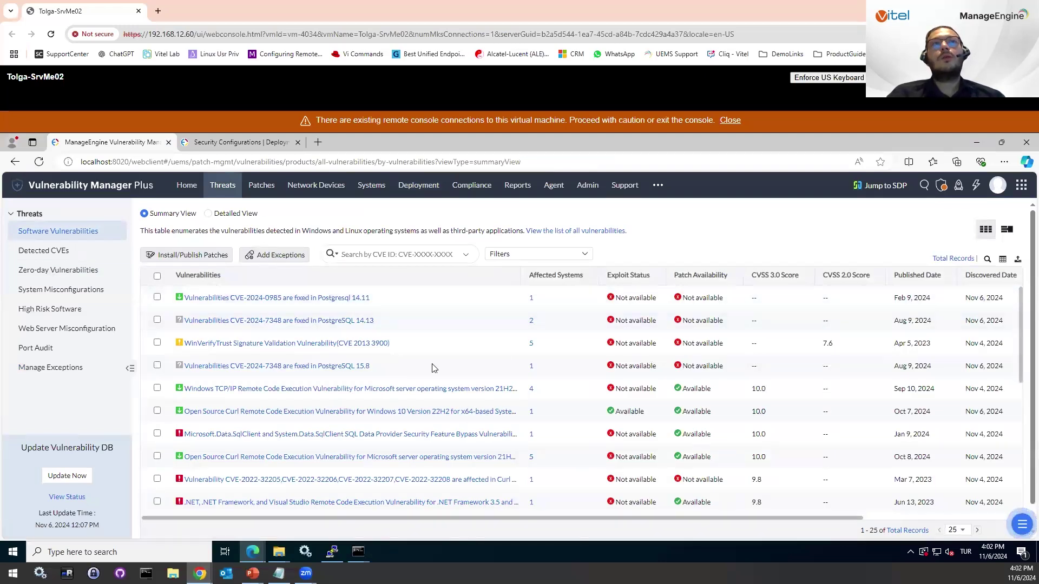
- From the vulnerabilities dashboard, open the vulnerabilities with manual resolution and list the systems affected by the WinVerifyTrust Signature Validation Vulnerability
click(183, 182)
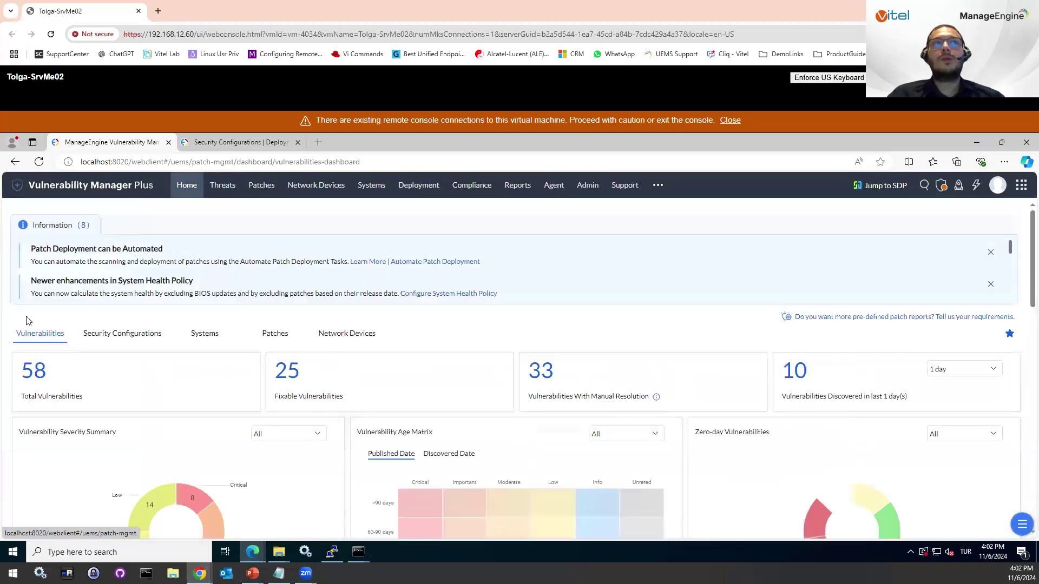
scroll(29, 320, down, 3)
scroll(39, 270, up, 1)
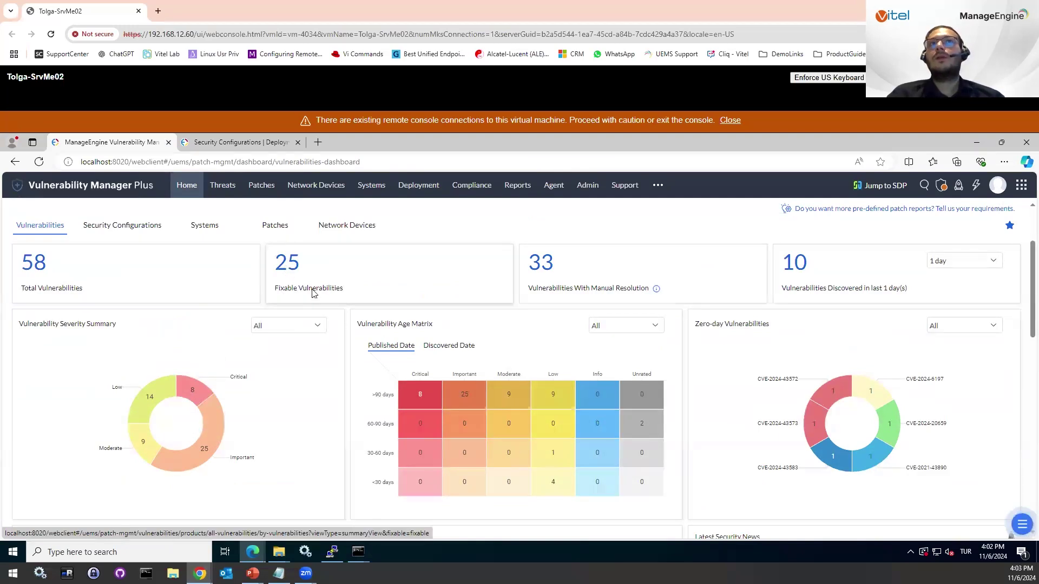
click(662, 286)
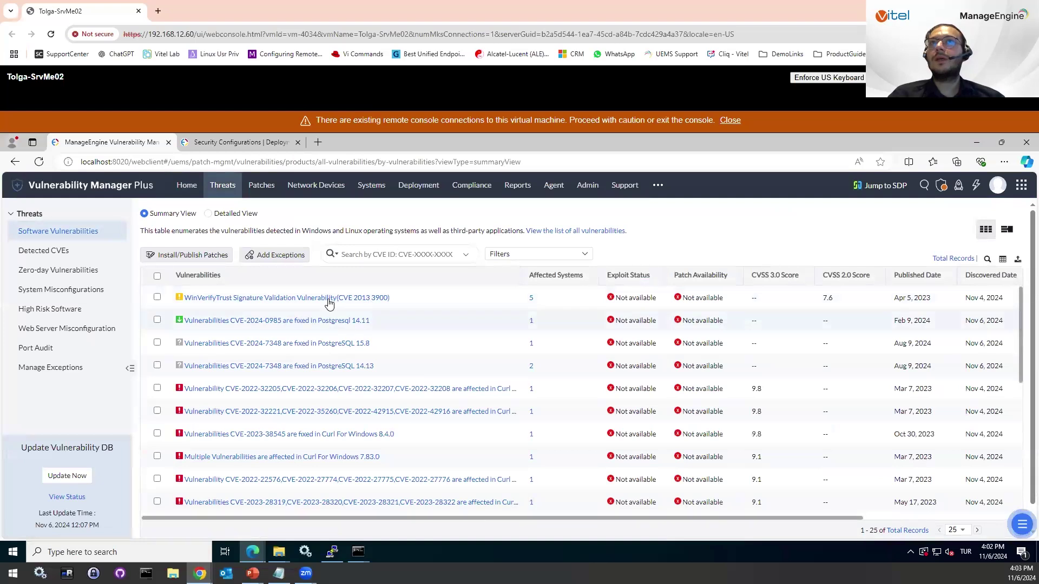
click(531, 297)
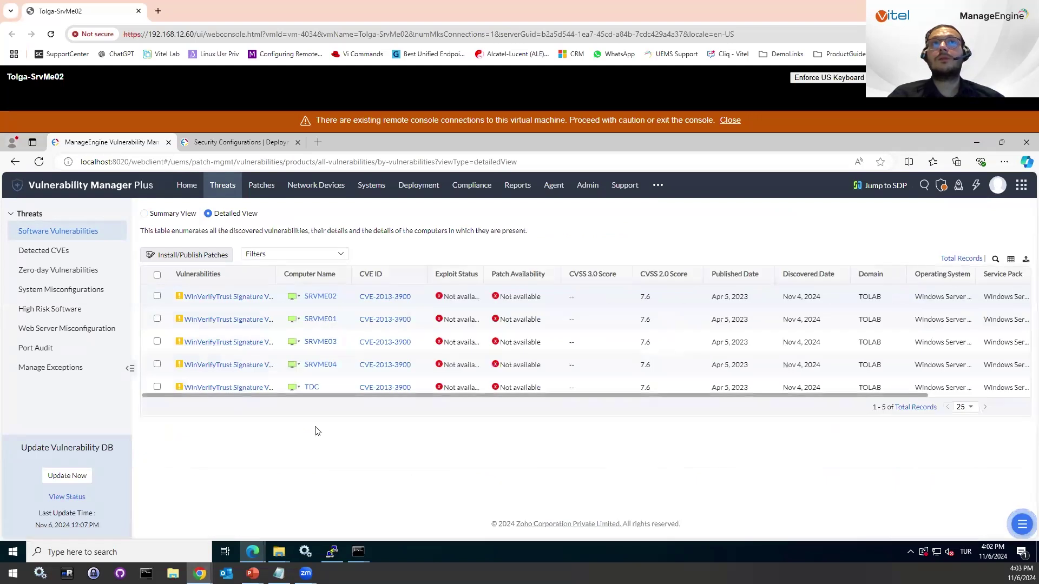
- Open the WinVerifyTrust vulnerability's details and read its name, severity, exploit status and patch solution
click(242, 299)
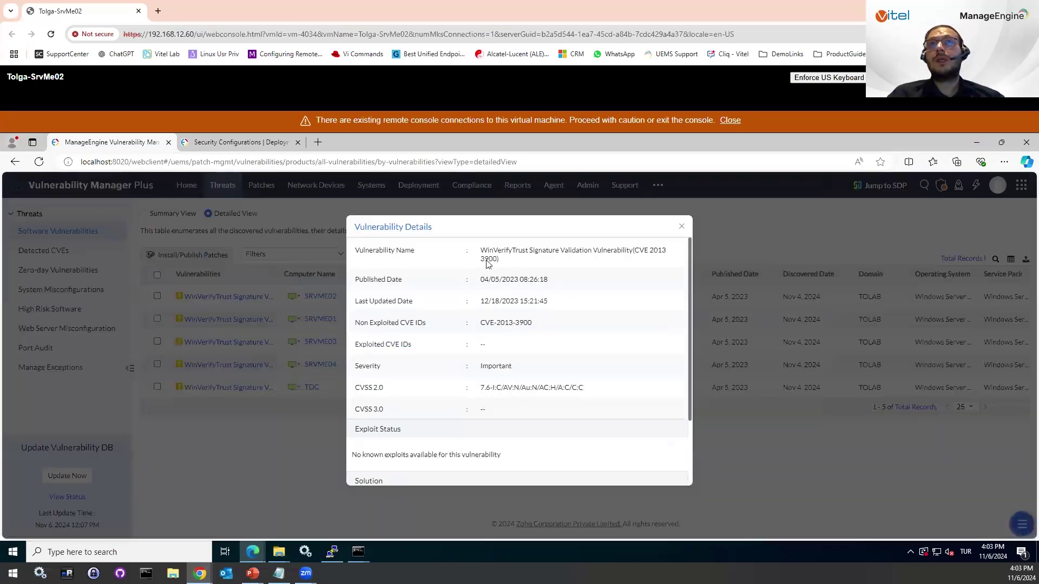
drag(626, 261, 623, 266)
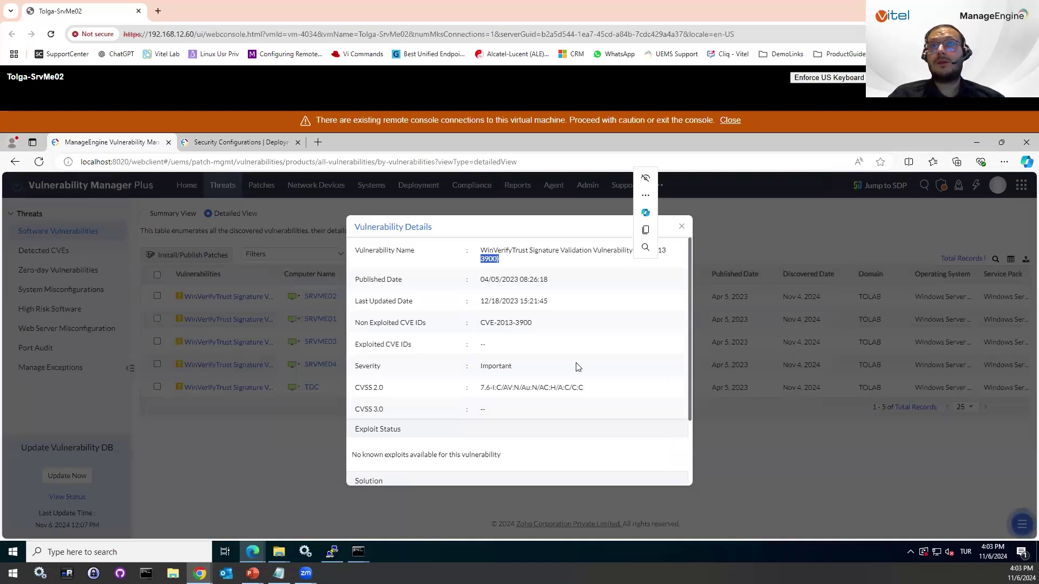
scroll(577, 364, down, 3)
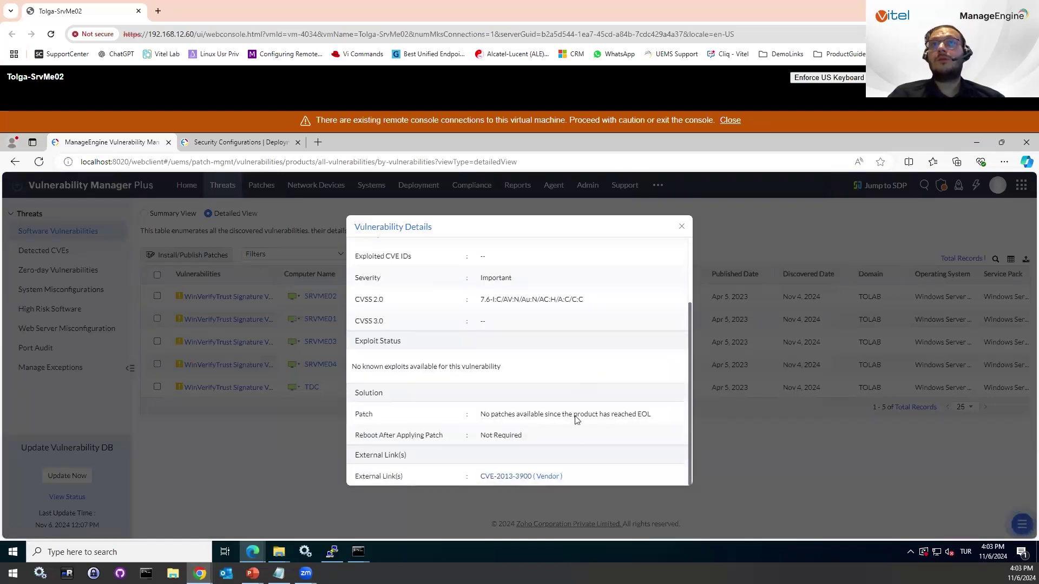
triple_click(649, 413)
double_click(647, 414)
click(622, 414)
drag(633, 414, 533, 413)
scroll(587, 424, up, 3)
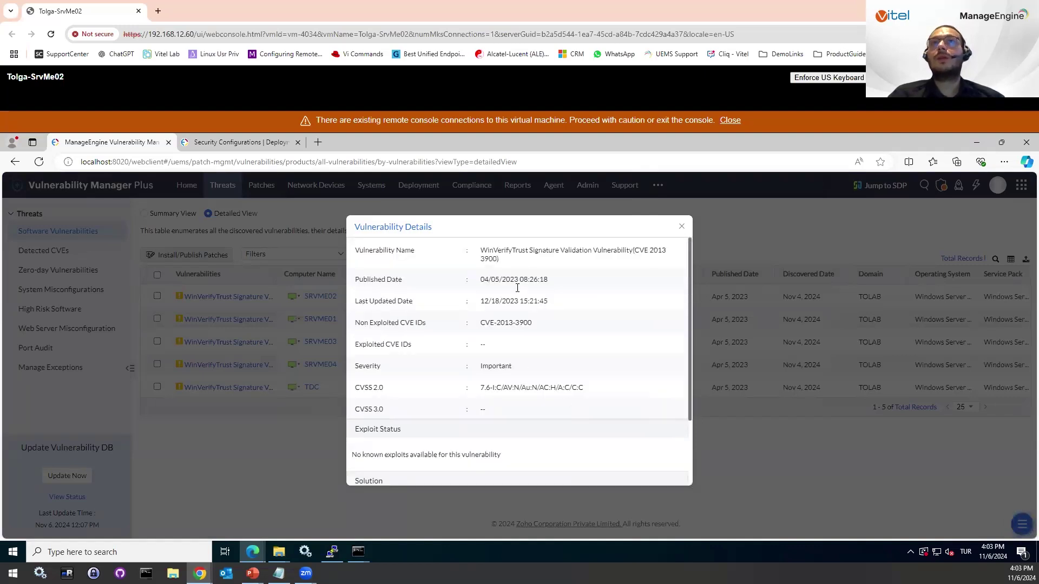
scroll(522, 475, down, 3)
- Read the executive summary on the vendor page for CVE-2013-3900, then return to the console and close the vulnerability details
click(520, 476)
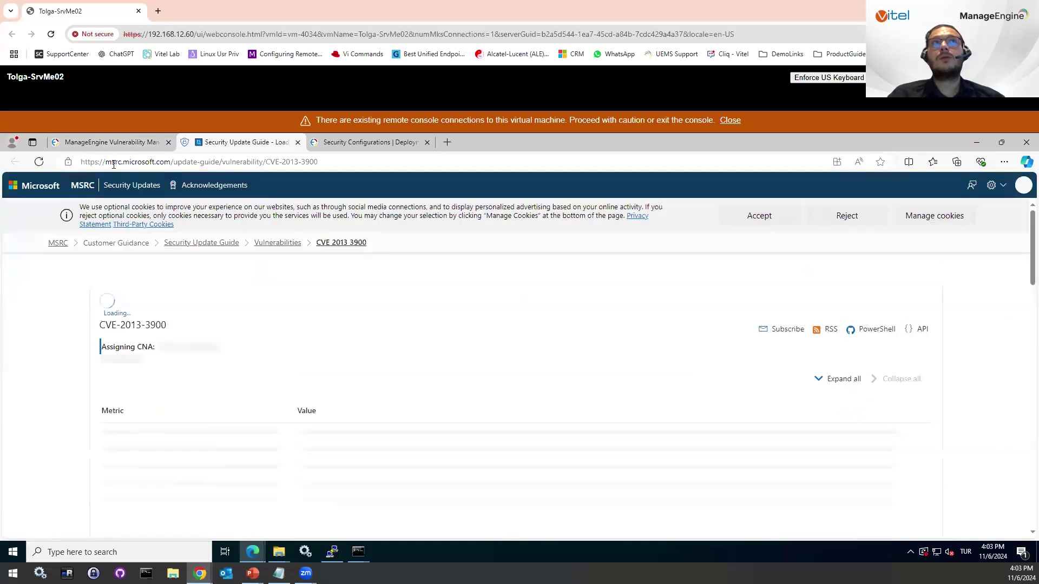
drag(286, 162, 111, 162)
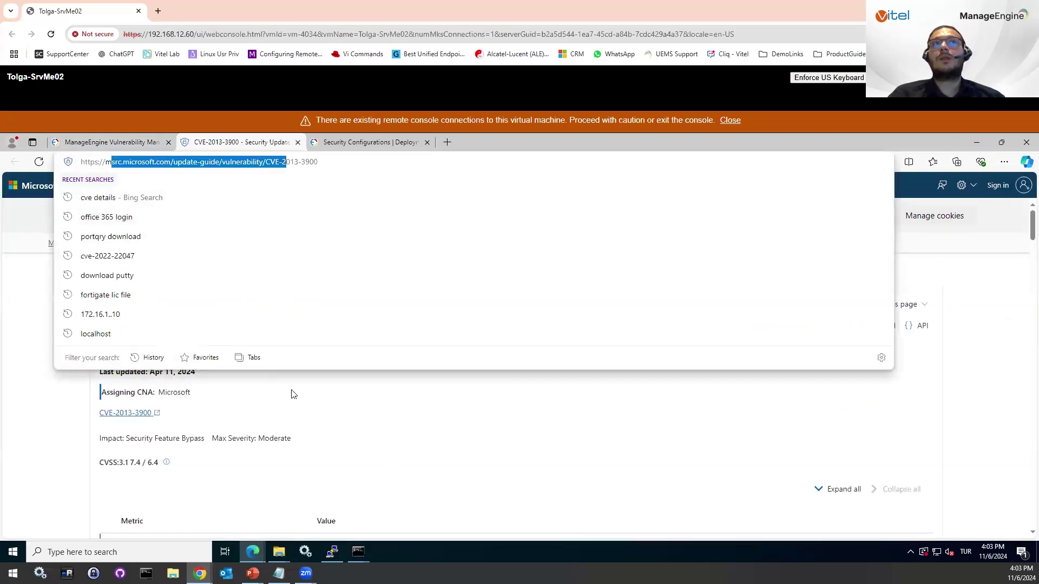
click(324, 407)
scroll(323, 407, down, 5)
scroll(322, 407, down, 4)
drag(100, 403, 532, 507)
click(532, 507)
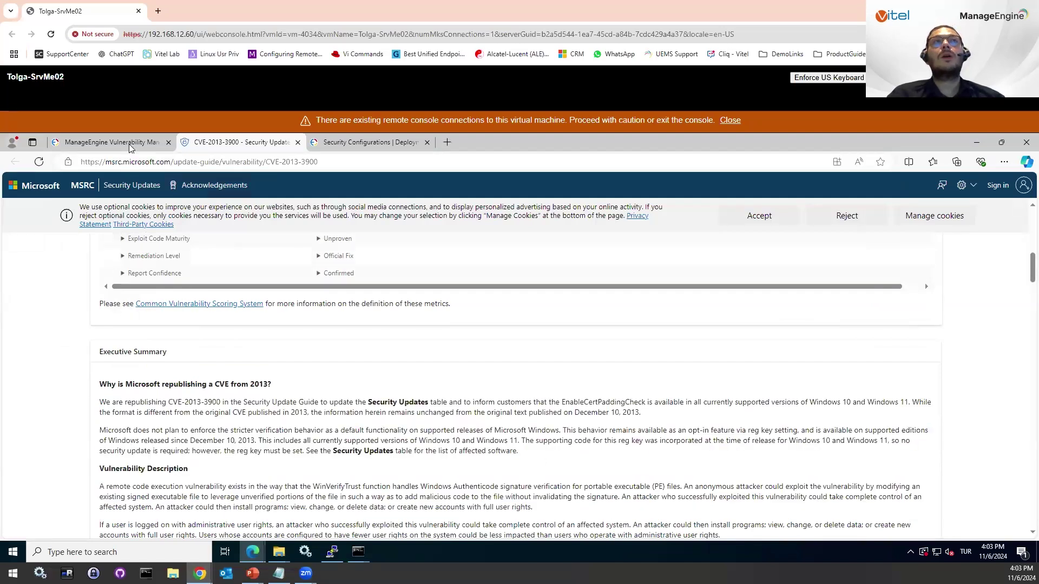
click(111, 142)
click(681, 230)
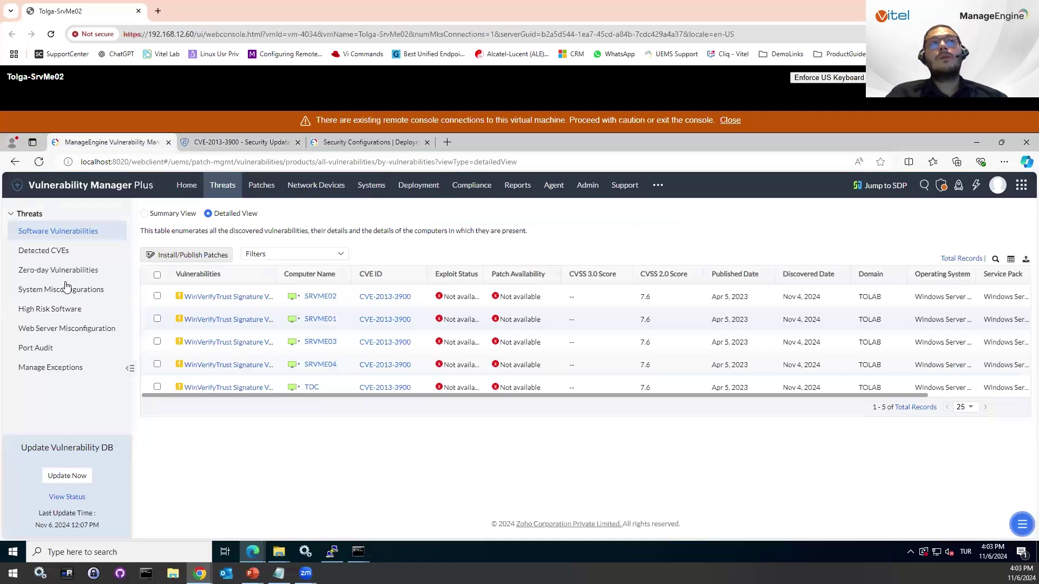
- Review the end-of-life and remote desktop sharing lists of the high risk software
click(62, 308)
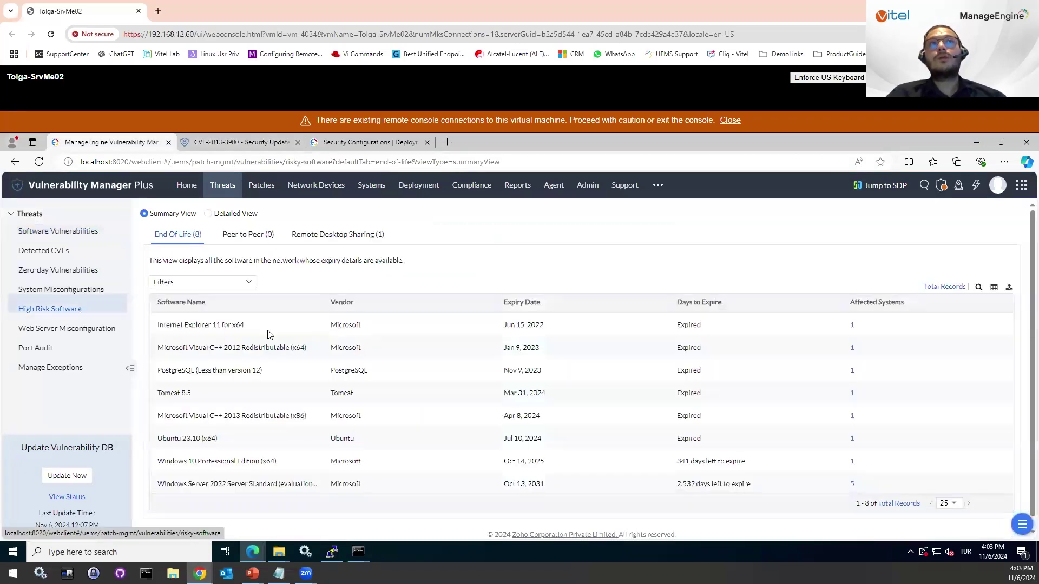
click(319, 238)
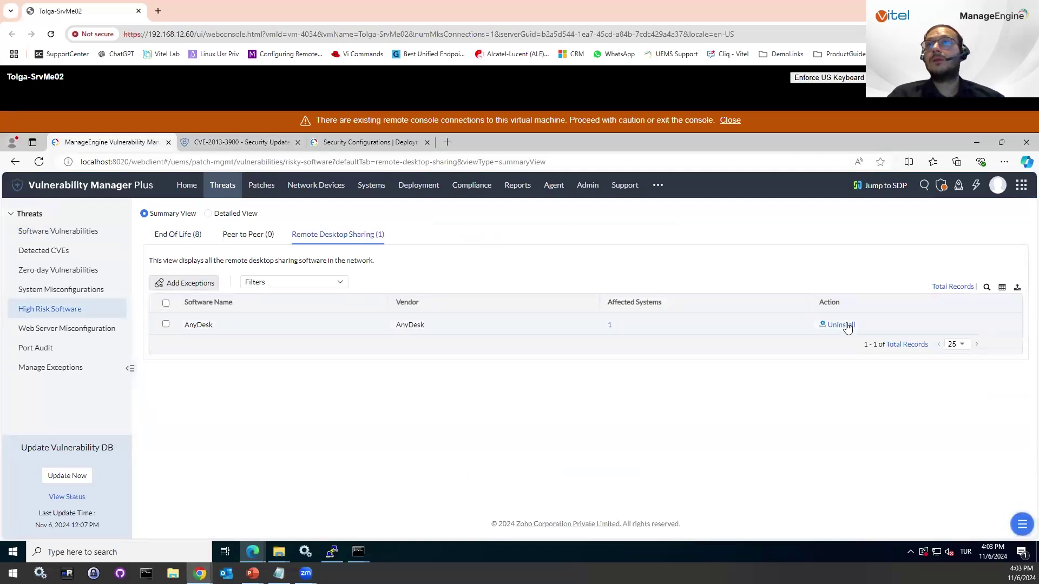
click(189, 238)
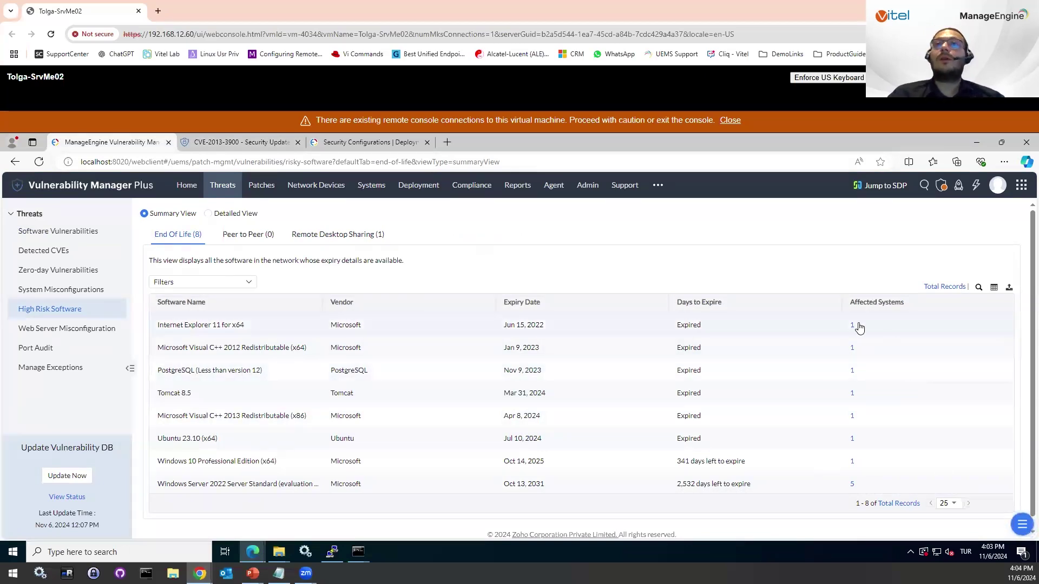
- Look over the web server misconfigurations and the port audit, and examine the details of the TCP port 80 instance
click(55, 335)
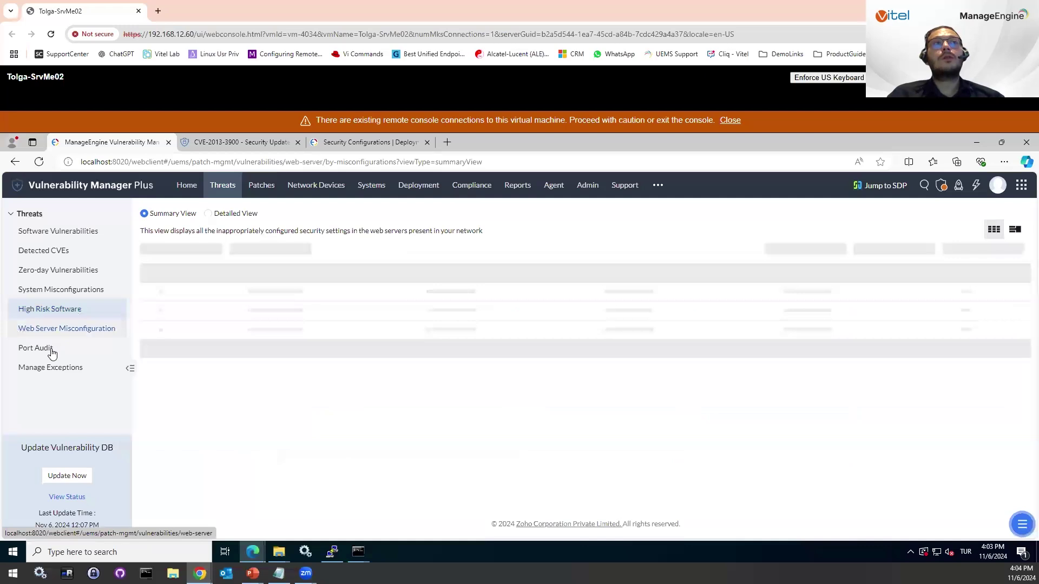
click(51, 351)
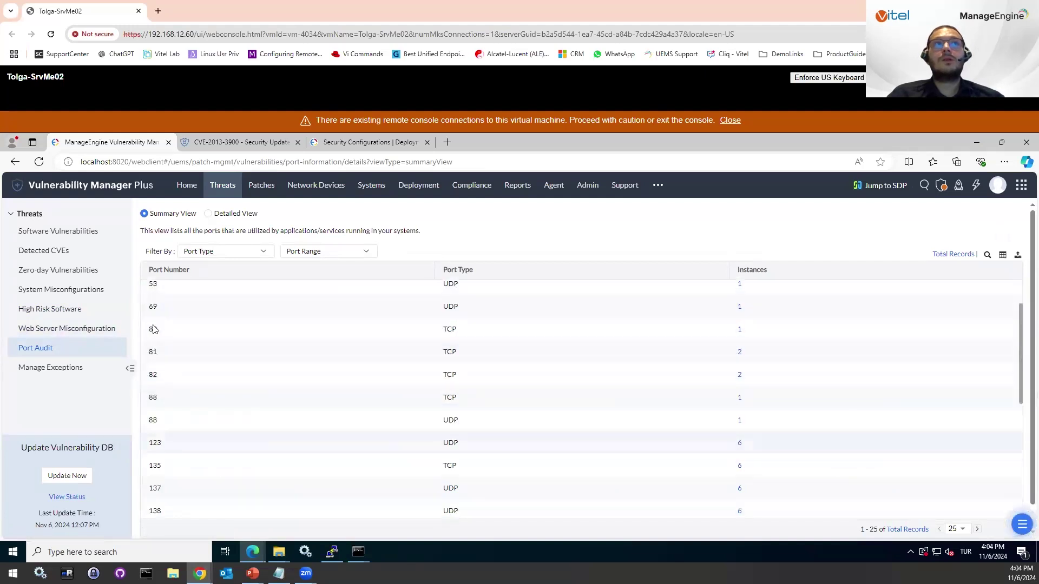
scroll(714, 338, down, 1)
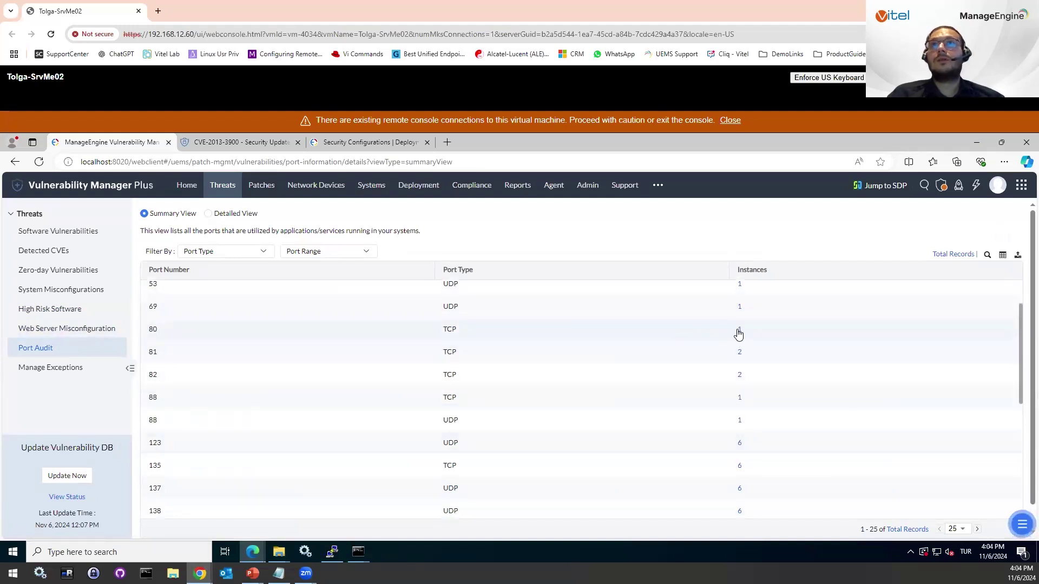
click(739, 330)
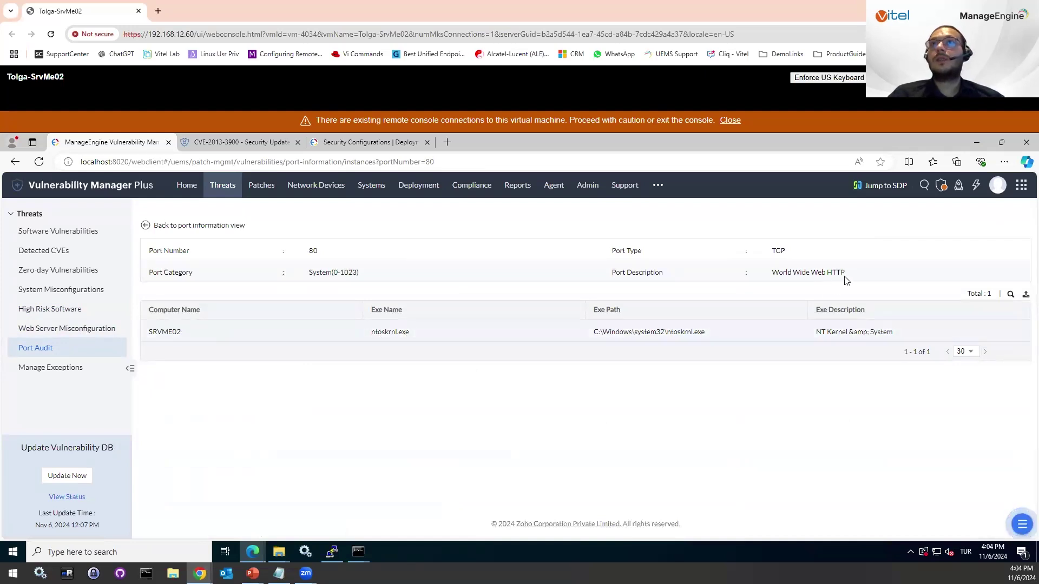
drag(846, 272, 793, 273)
click(796, 284)
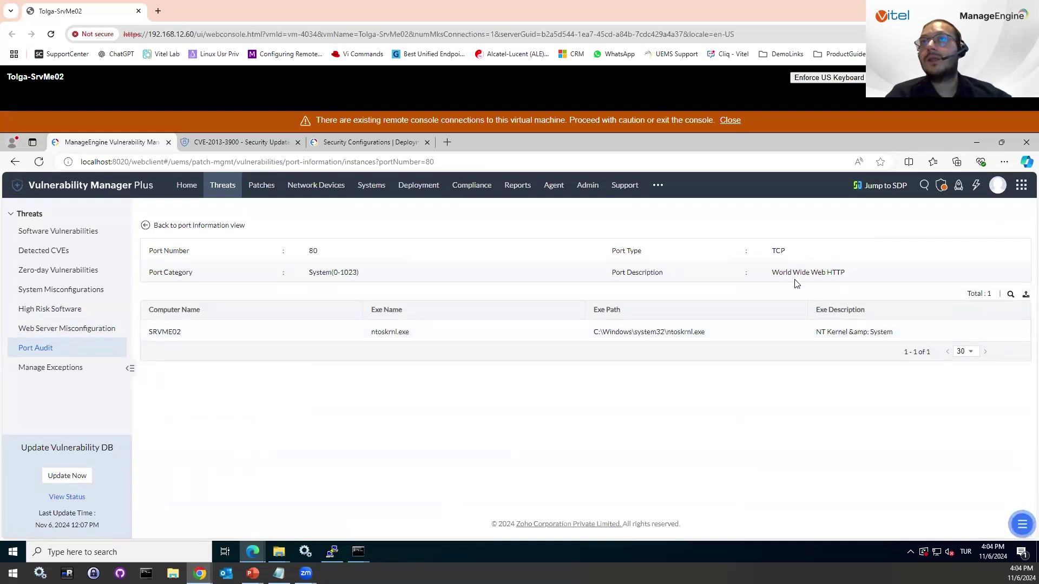
- Reopen the InstallPatch_CumUpdateWin10 deployment, refresh its status and review the summary and target scope
click(227, 196)
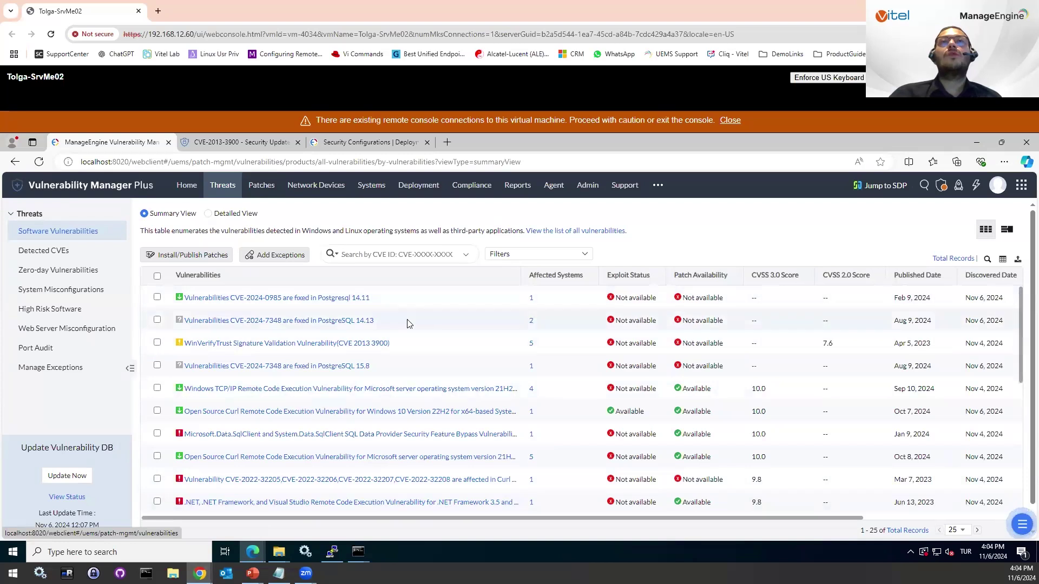
click(409, 186)
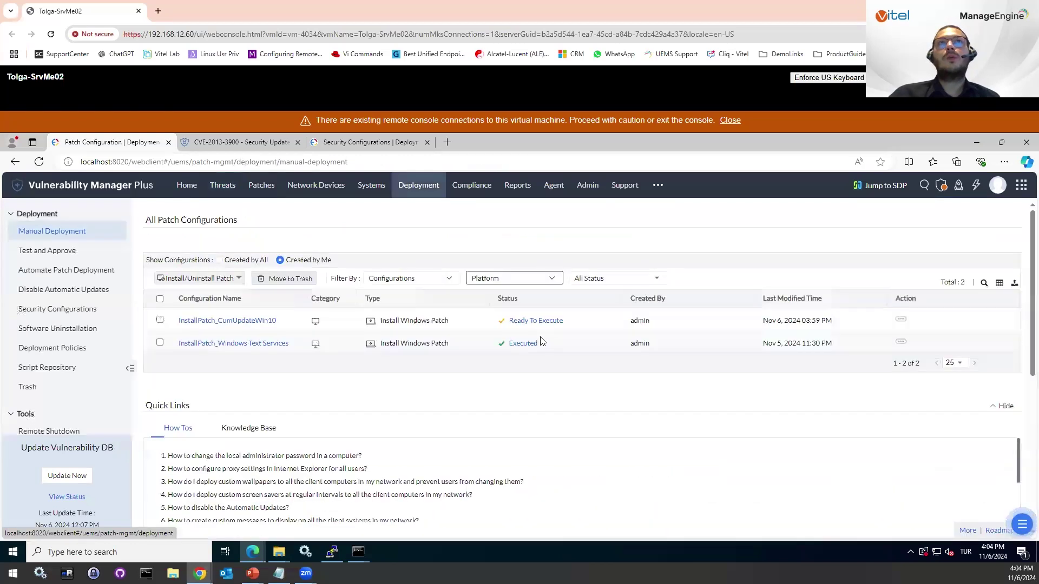
click(251, 321)
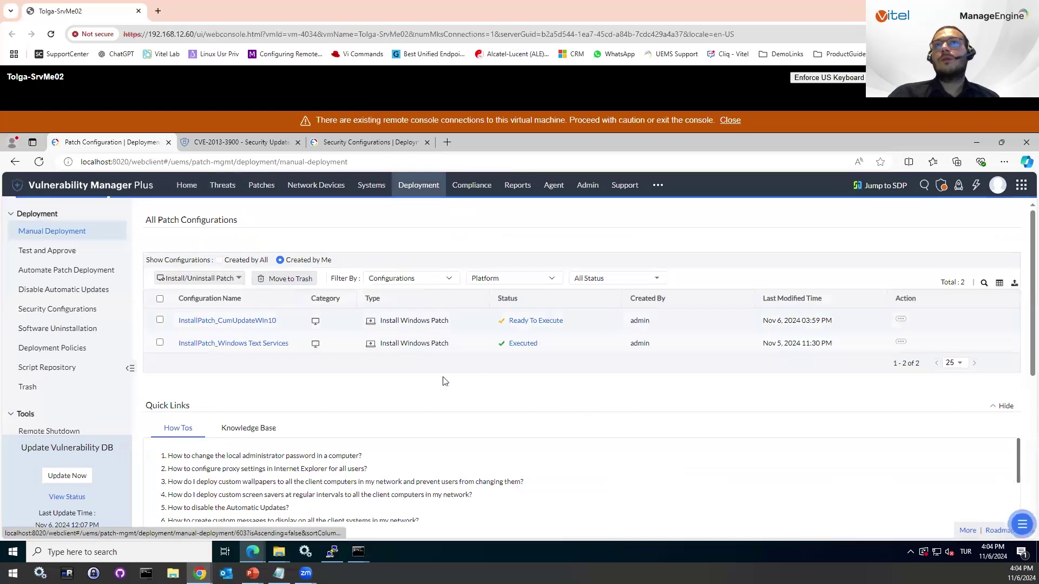
scroll(959, 262, down, 5)
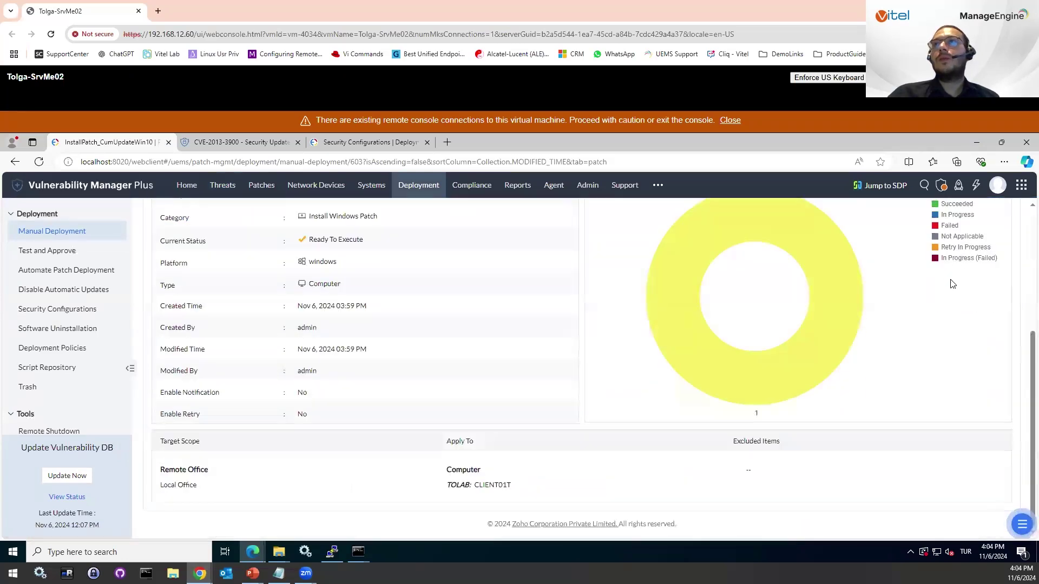
scroll(963, 313, up, 5)
click(963, 311)
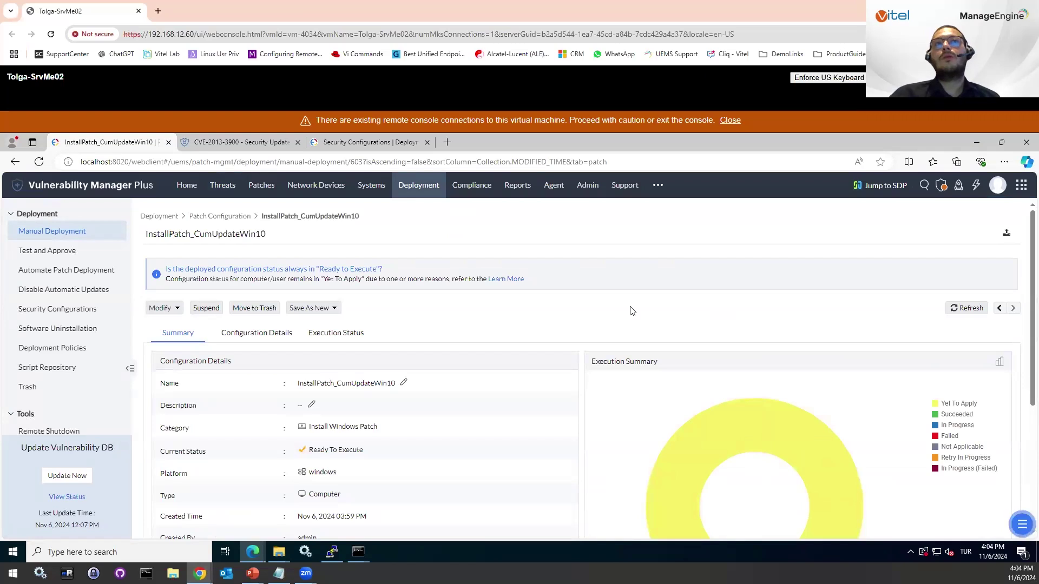
scroll(360, 310, down, 2)
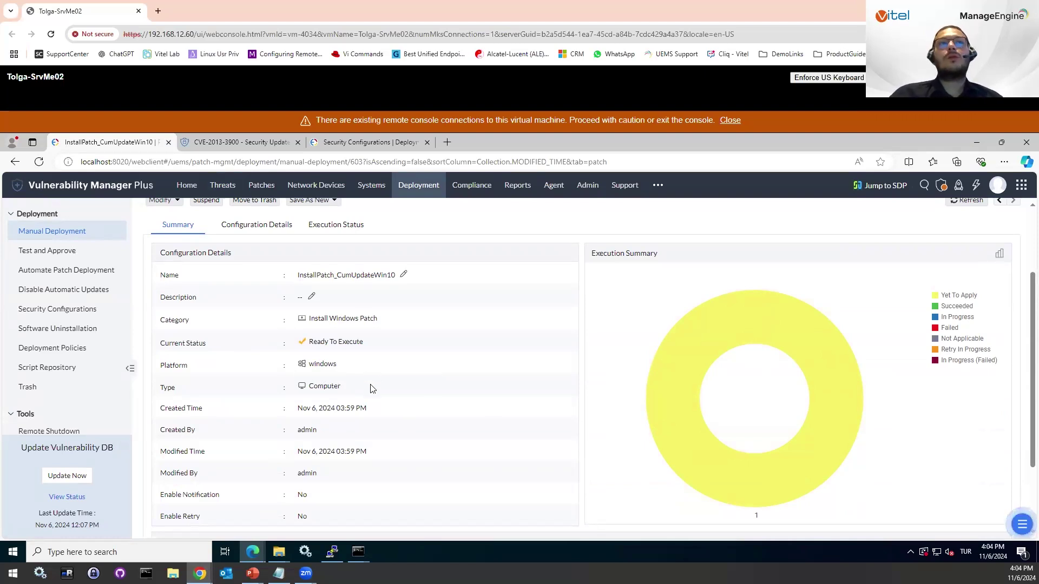
- Look over the missing patches and open the page for declined patch groups
scroll(373, 389, up, 1)
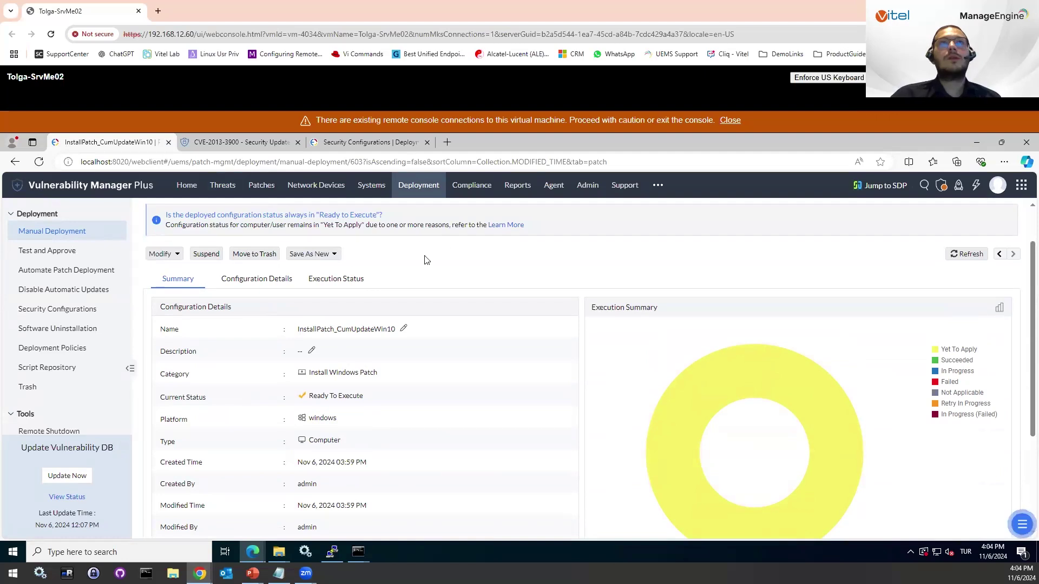
click(261, 185)
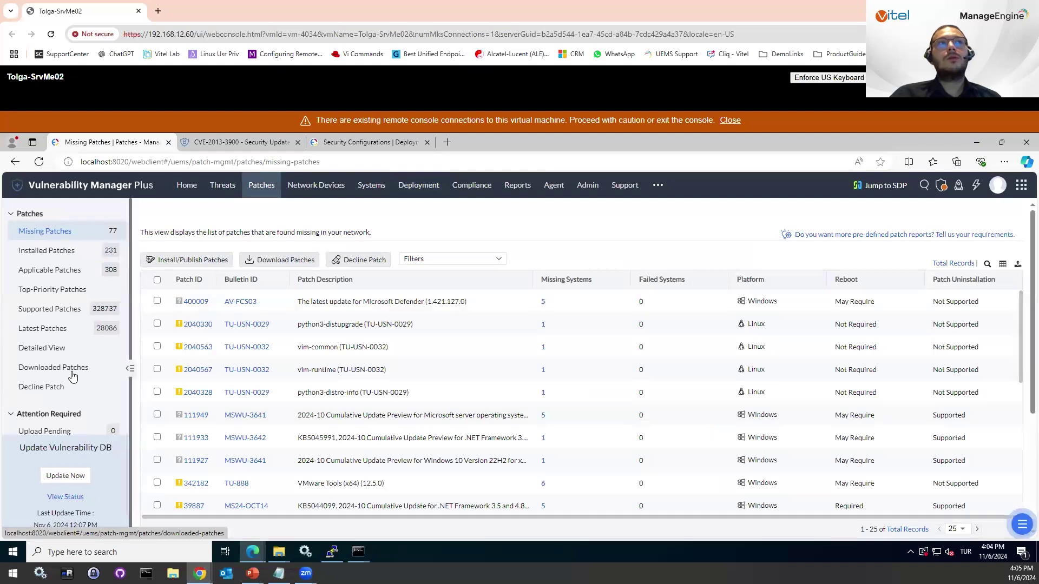
scroll(65, 360, down, 1)
scroll(57, 282, up, 1)
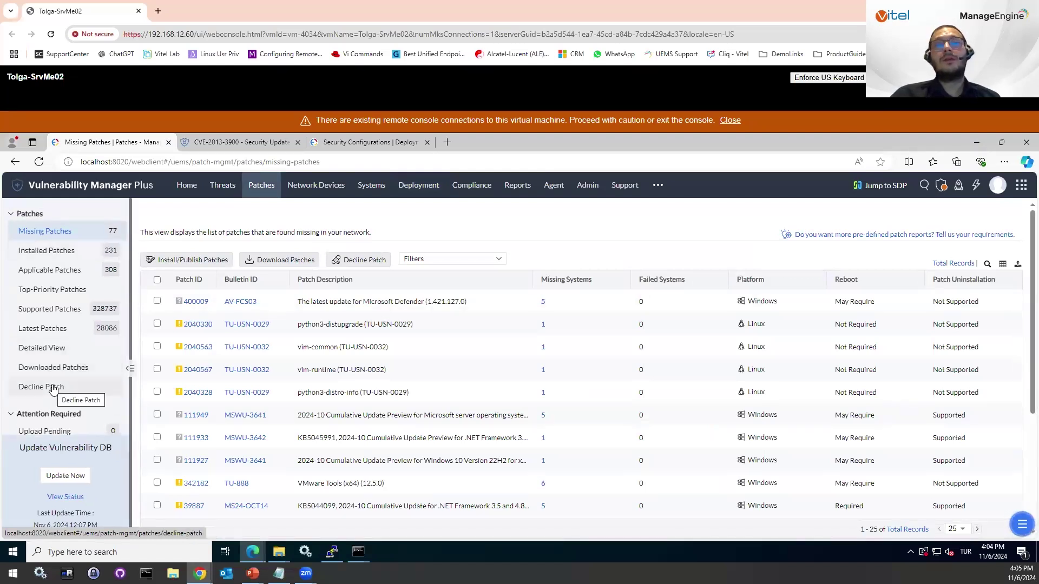
click(36, 390)
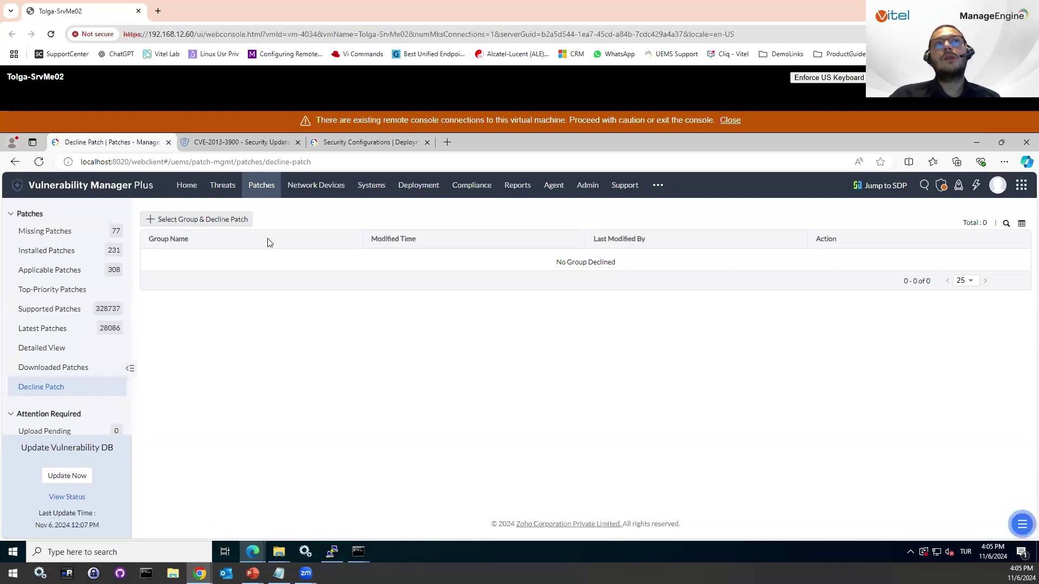
- Open a new group patch decline and examine the family filter available for selecting patches
click(197, 220)
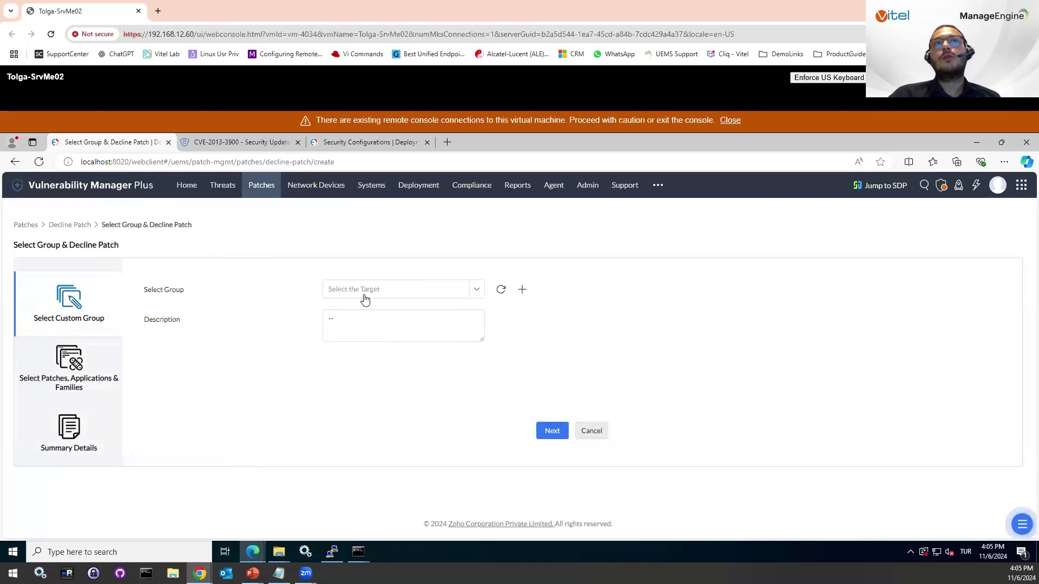
click(82, 380)
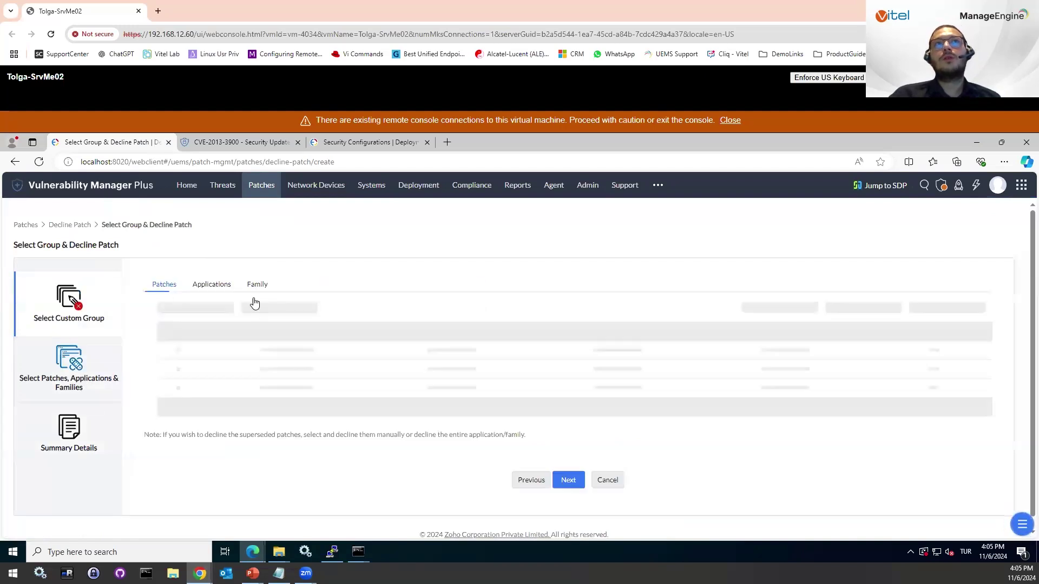
click(263, 311)
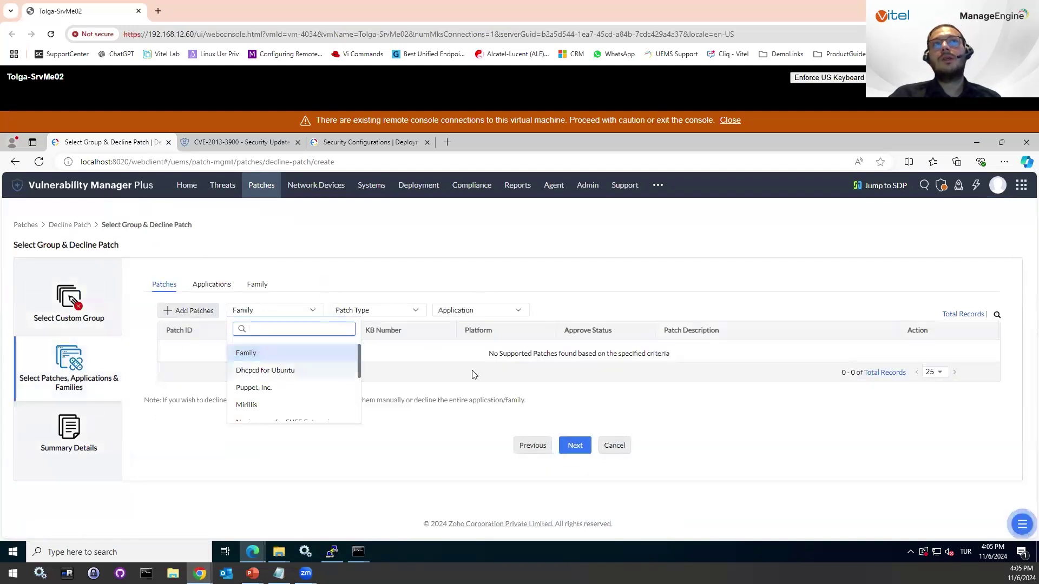
- Look over the managed threat exceptions and the summary list of software vulnerabilities
click(222, 186)
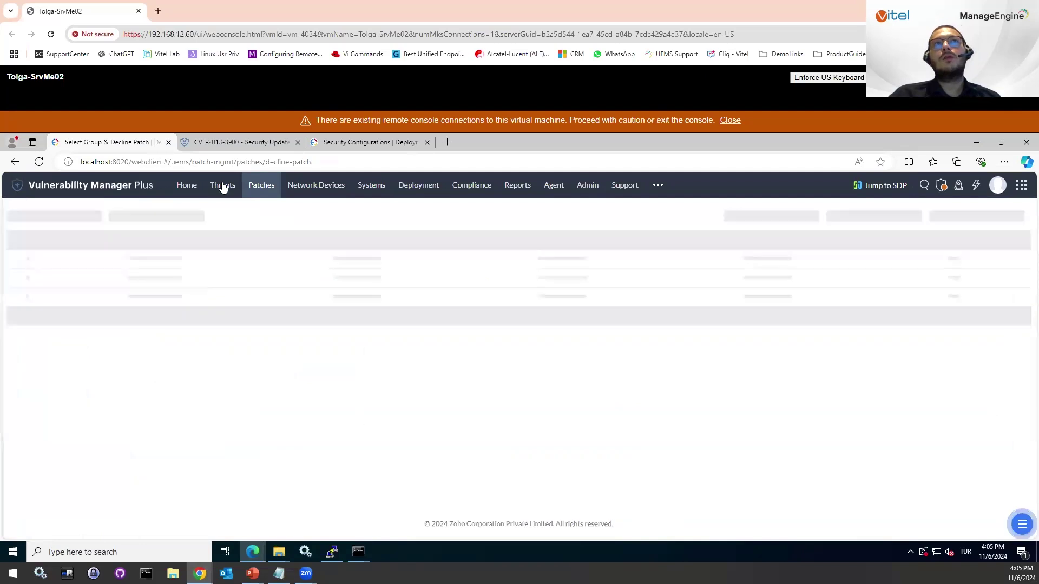
click(74, 370)
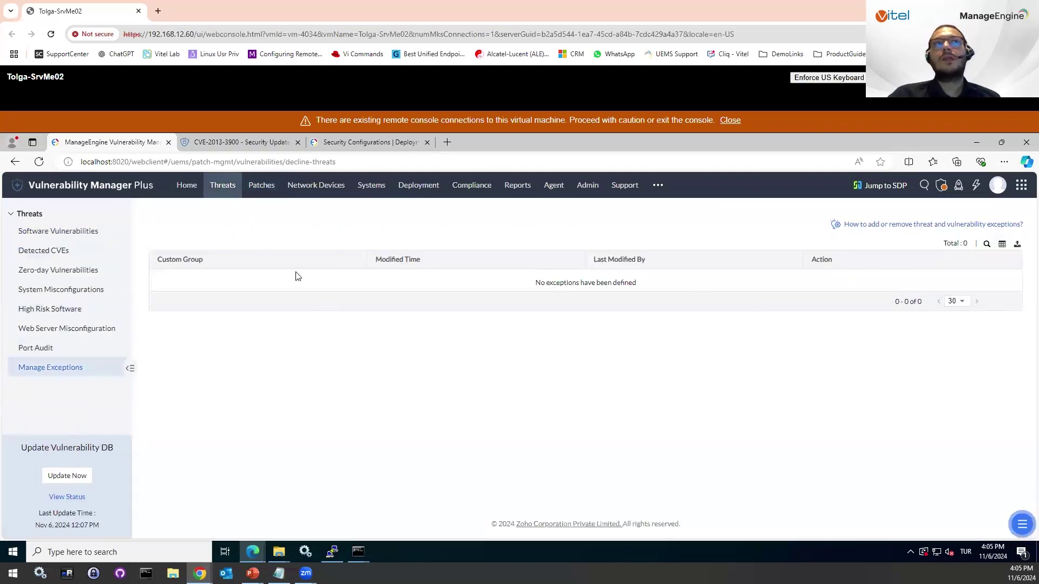
click(57, 231)
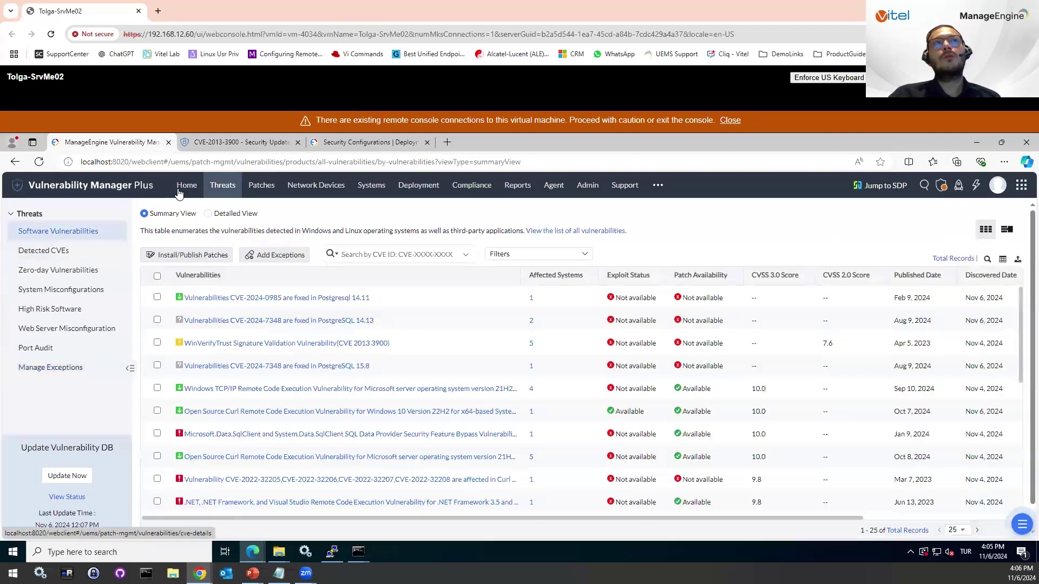
- Review the vulnerabilities dashboard on the home page, including the severity summary and the age matrix by published date
click(184, 190)
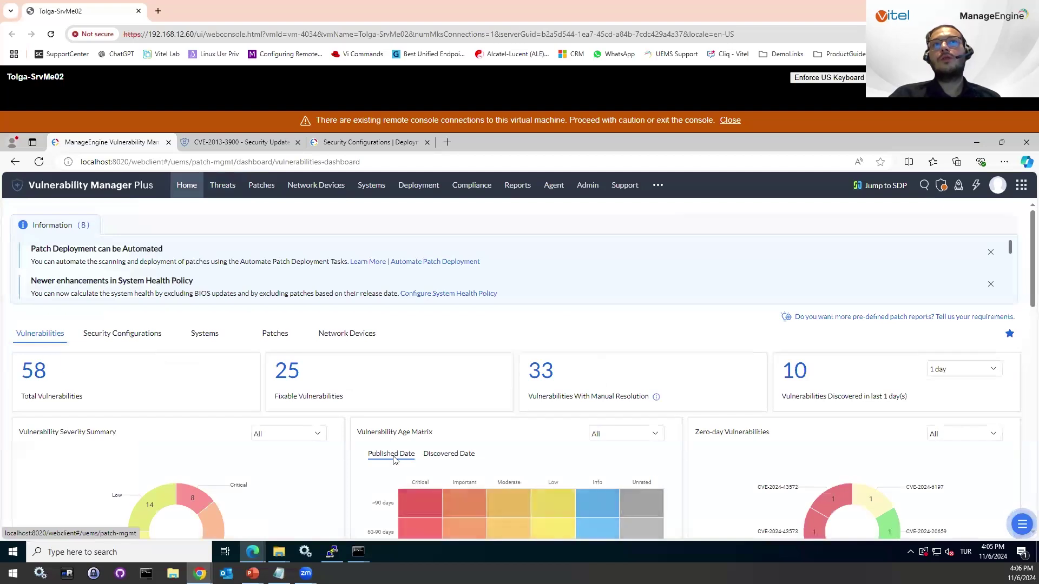
scroll(422, 441, down, 1)
scroll(422, 387, down, 1)
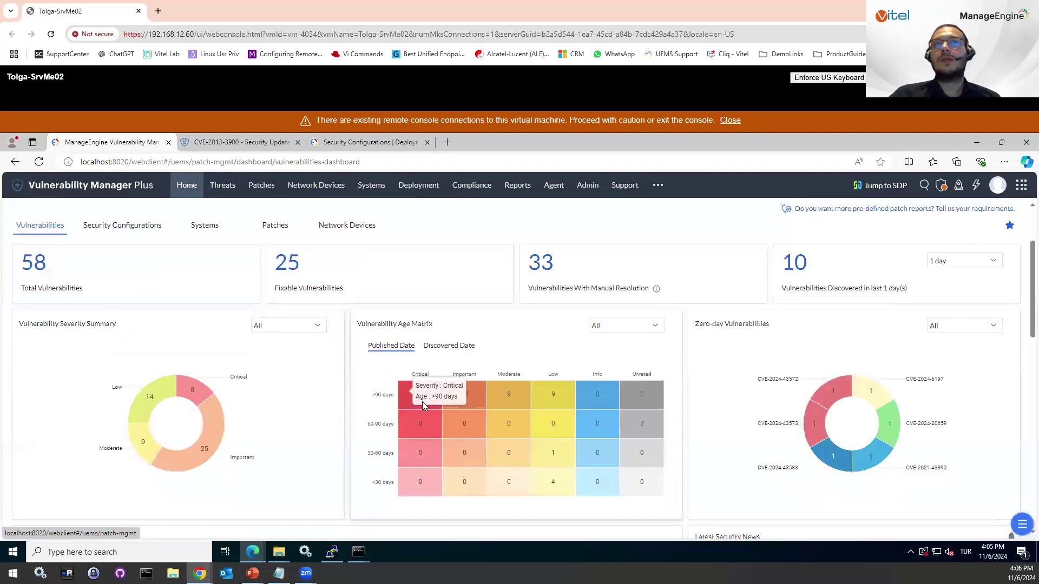